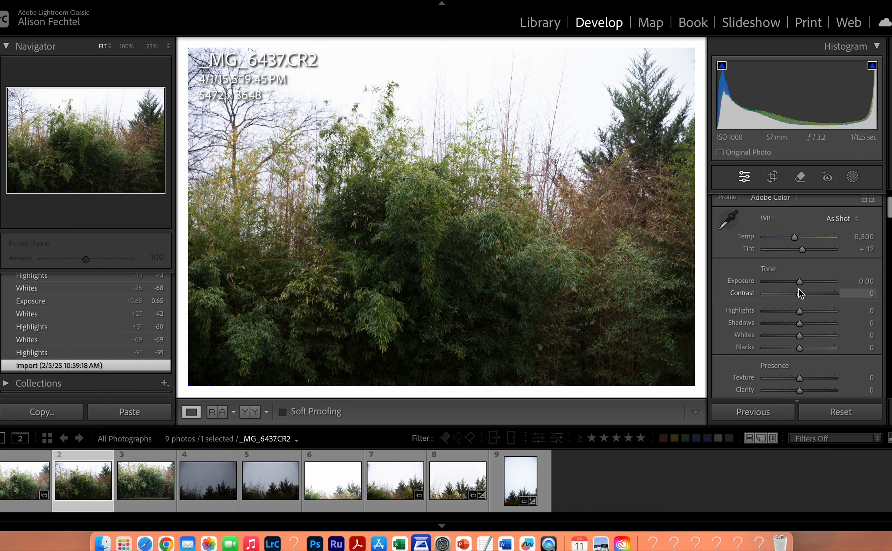
# Reduce the bamboo photo's Highlights to -31 and Whites to -21
pyautogui.moveTo(796, 311); pyautogui.dragTo(790, 336)
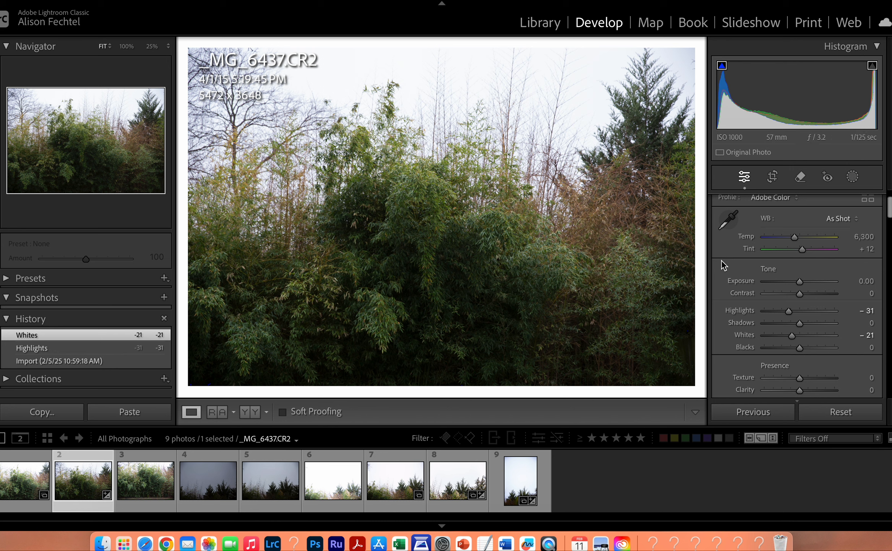
pyautogui.scroll(-5, 808, 303)
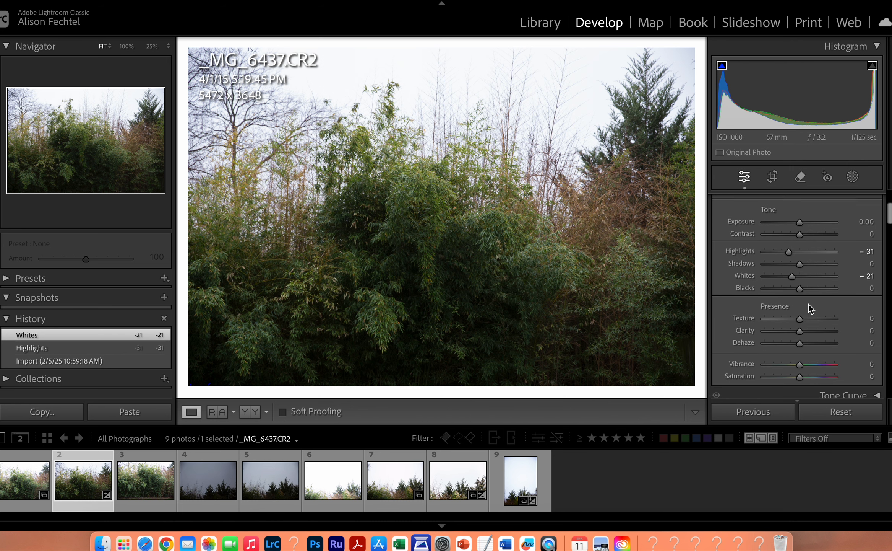
pyautogui.scroll(3, 808, 302)
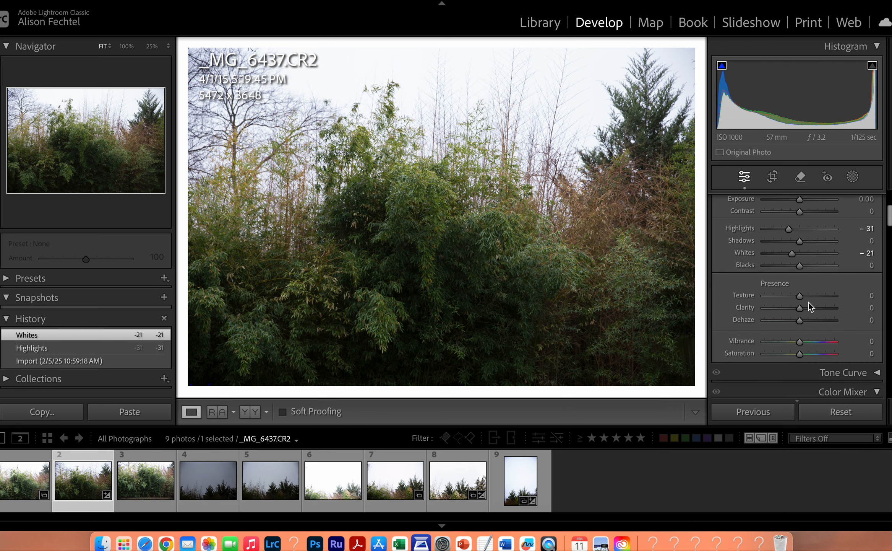
# In the Color Mixer, set the Green hue to +7 and the Orange hue to -5
pyautogui.scroll(-4, 808, 303)
pyautogui.scroll(-3, 808, 303)
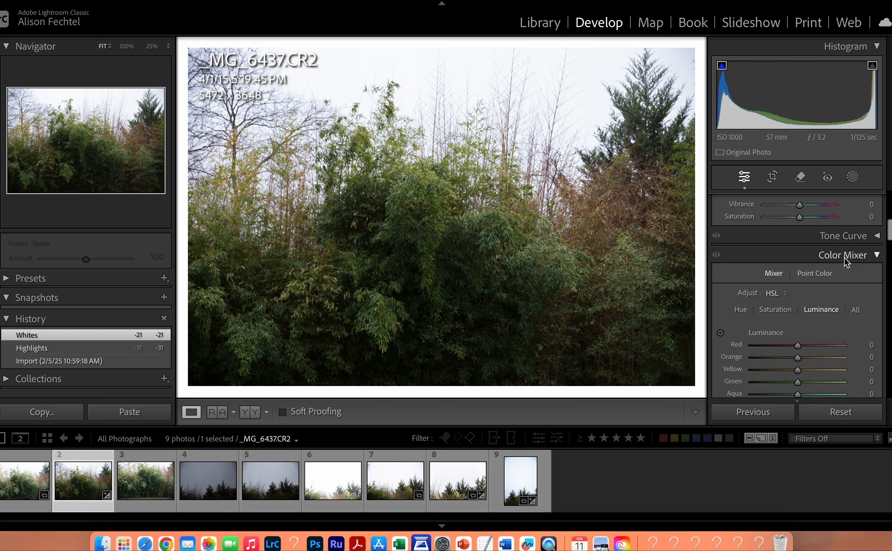
pyautogui.scroll(-1, 843, 264)
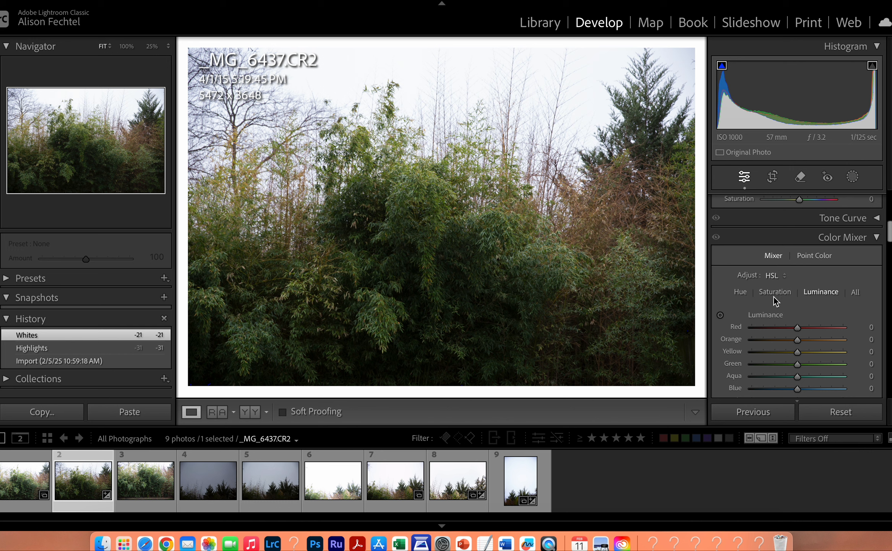
pyautogui.click(744, 293)
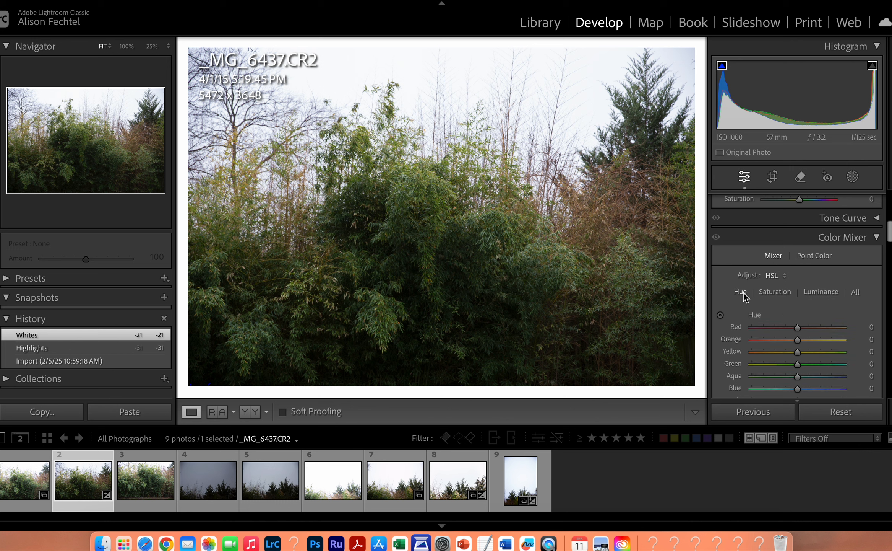
pyautogui.scroll(-4, 799, 343)
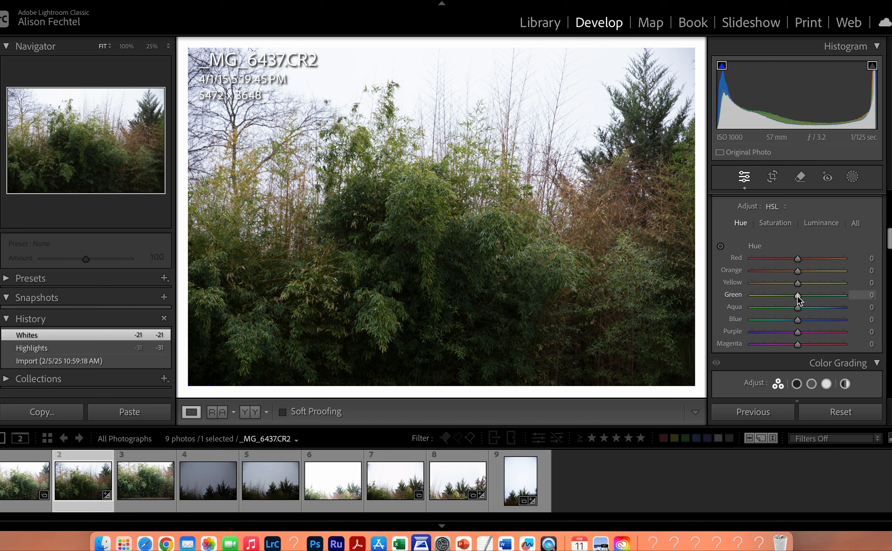
pyautogui.moveTo(798, 296)
pyautogui.mouseDown()
pyautogui.moveTo(765, 297)
pyautogui.moveTo(808, 296)
pyautogui.moveTo(801, 297)
pyautogui.mouseUp()
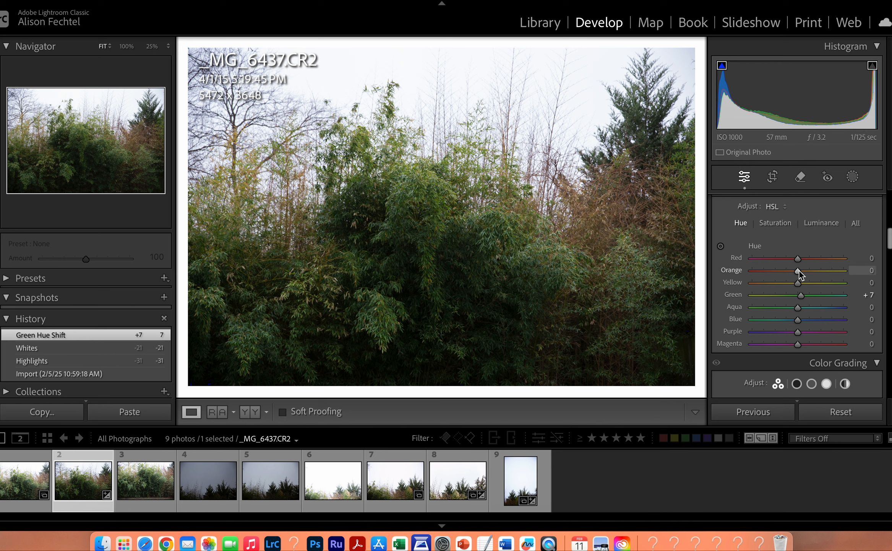
pyautogui.moveTo(800, 270)
pyautogui.mouseDown()
pyautogui.moveTo(819, 271)
pyautogui.moveTo(797, 272)
pyautogui.mouseUp()
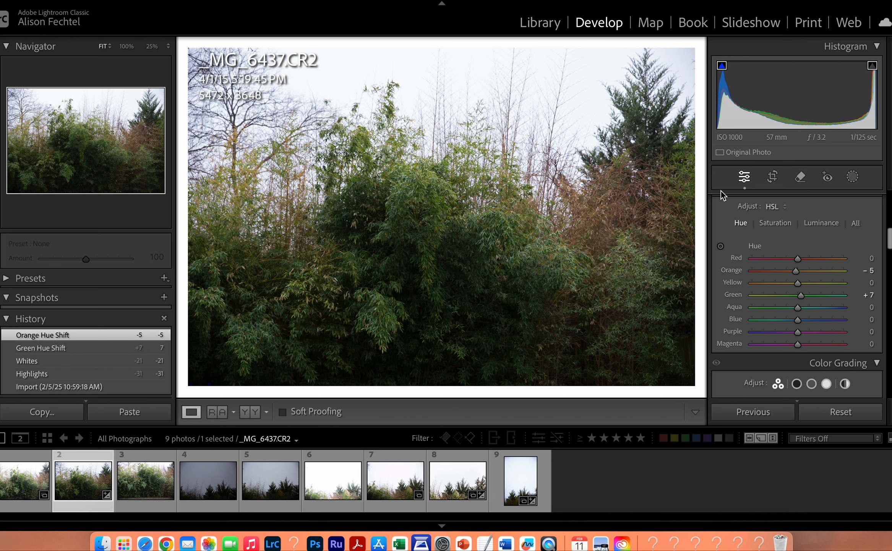
# Set Color Mixer saturation to Red +19, Orange +8 and Green +14, and luminance to Green +11 and Red +4
pyautogui.click(778, 224)
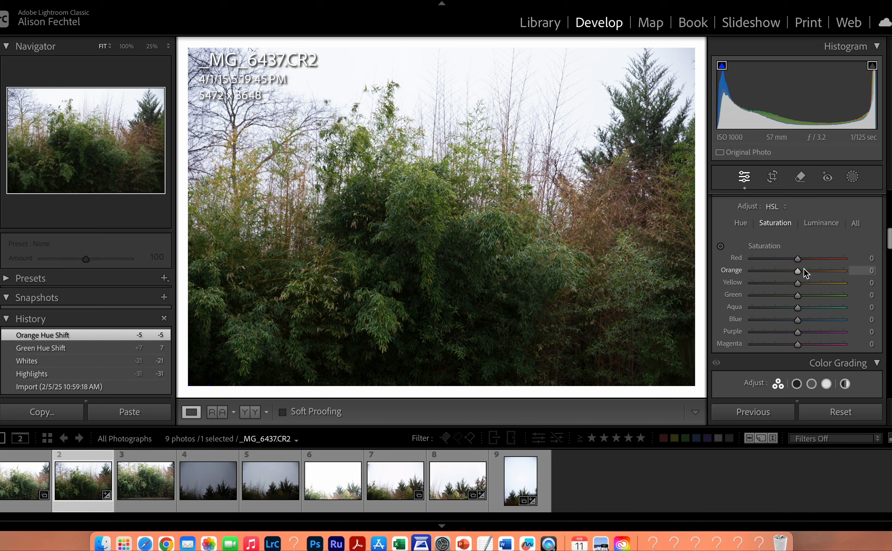
pyautogui.moveTo(802, 259); pyautogui.dragTo(805, 297)
pyautogui.click(814, 224)
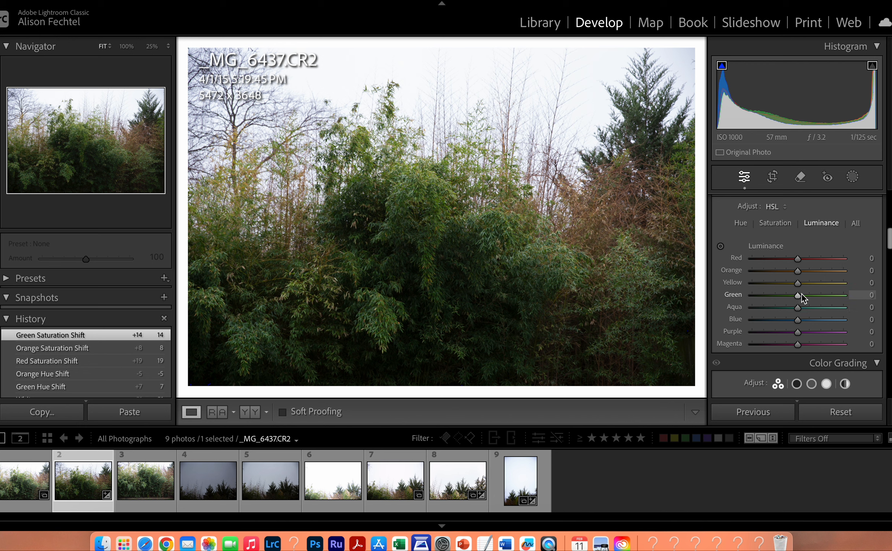
pyautogui.moveTo(800, 294)
pyautogui.mouseDown()
pyautogui.moveTo(814, 293)
pyautogui.moveTo(775, 298)
pyautogui.moveTo(806, 294)
pyautogui.mouseUp()
pyautogui.moveTo(799, 259); pyautogui.dragTo(802, 262)
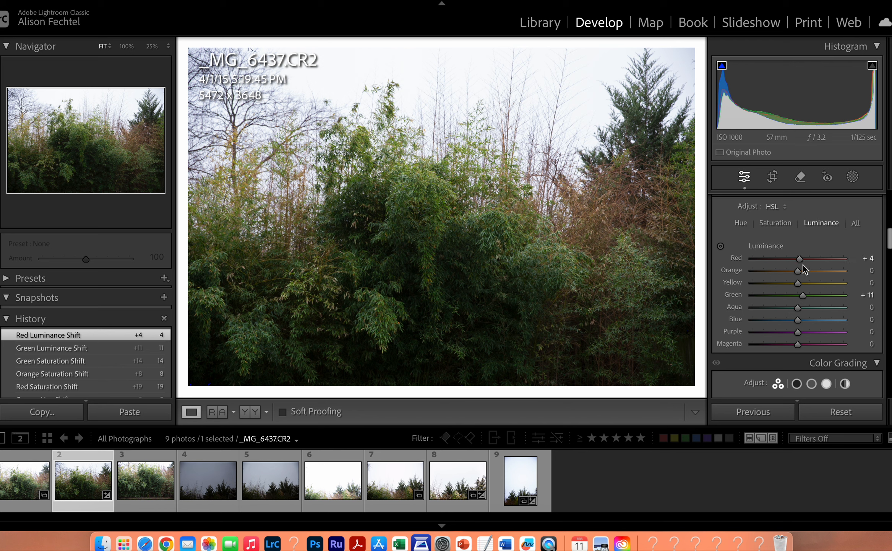
# Set the photo's Exposure to +0.05, Whites to -74, Contrast to -14 and overall Saturation to +6
pyautogui.scroll(-1, 804, 266)
pyautogui.scroll(-3, 804, 264)
pyautogui.scroll(5, 803, 264)
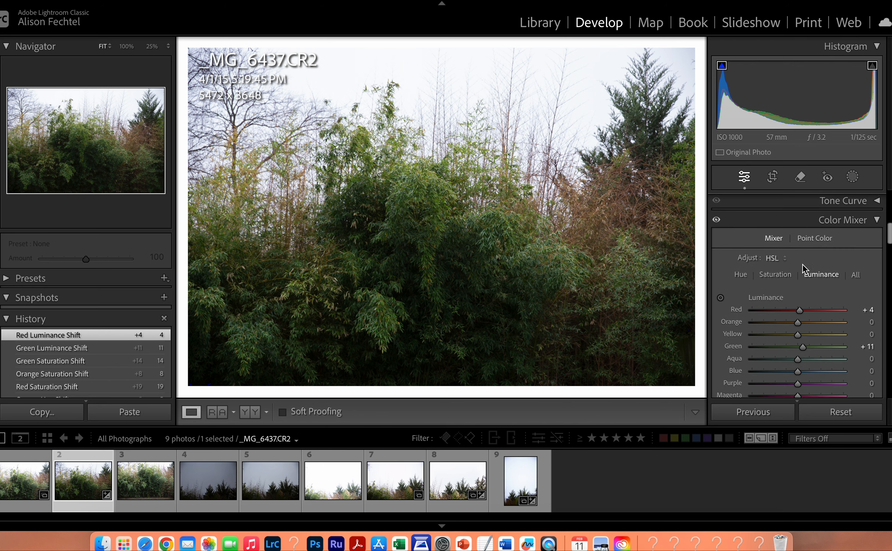
pyautogui.scroll(5, 804, 264)
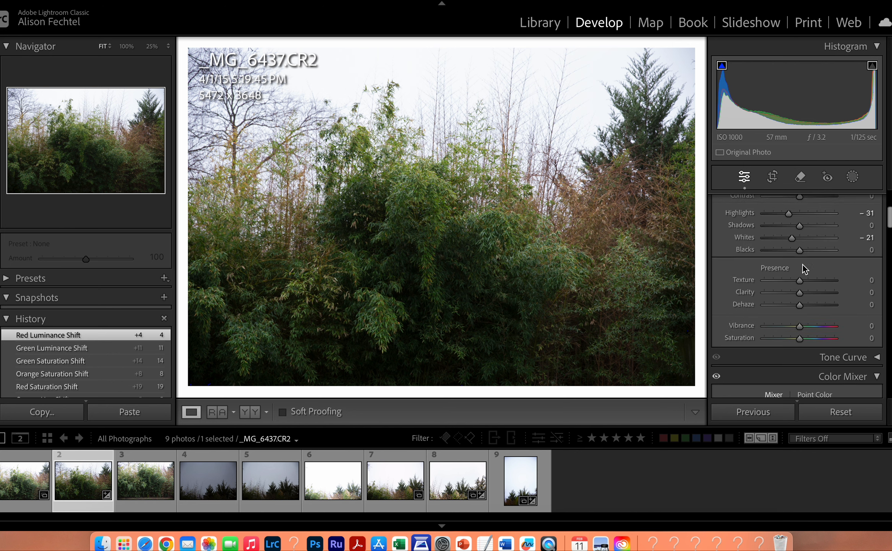
pyautogui.scroll(3, 804, 265)
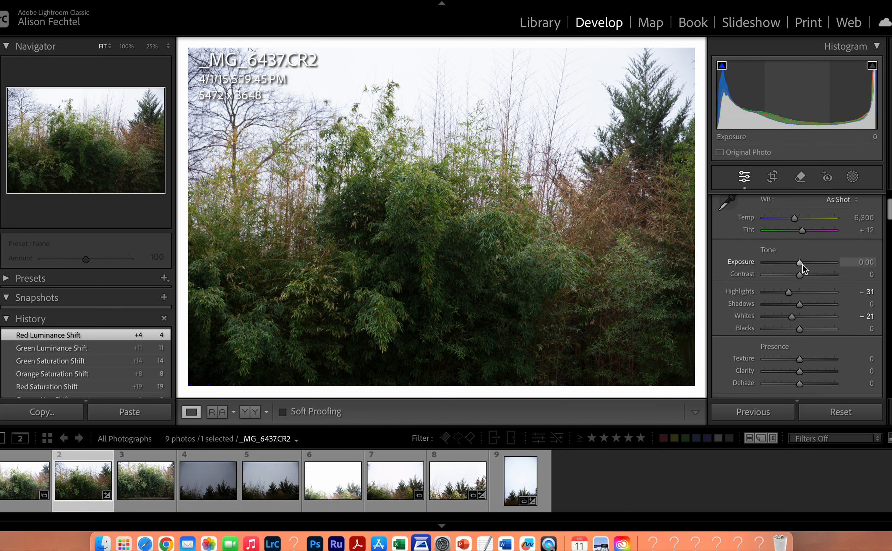
pyautogui.moveTo(803, 268); pyautogui.dragTo(804, 268)
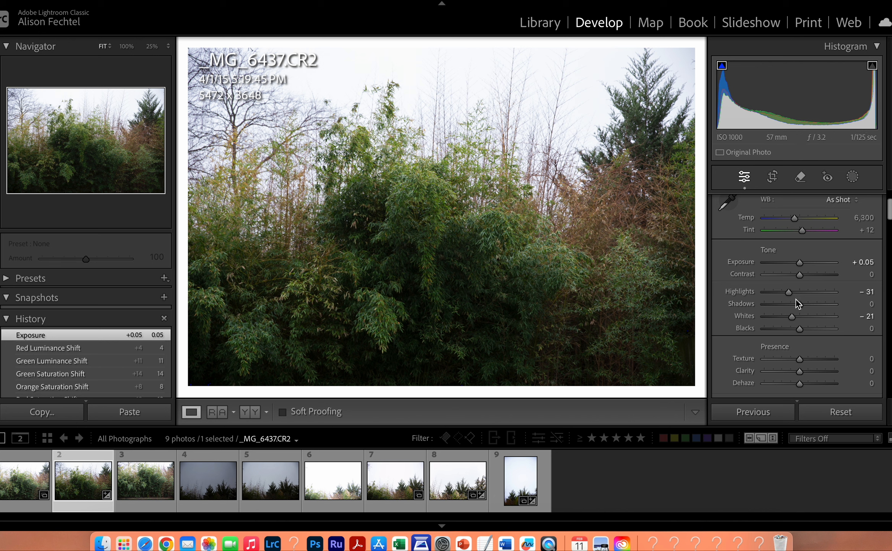
pyautogui.moveTo(789, 317); pyautogui.dragTo(771, 315)
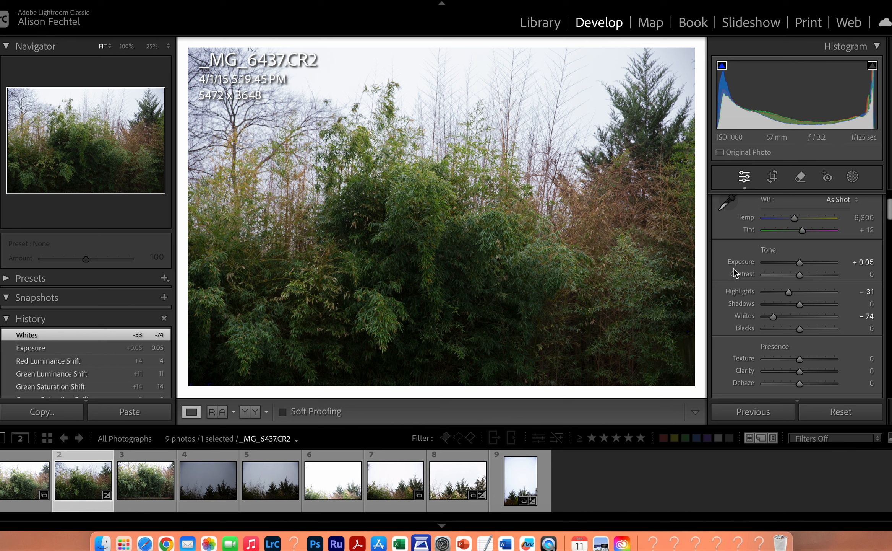
pyautogui.moveTo(802, 275); pyautogui.dragTo(797, 276)
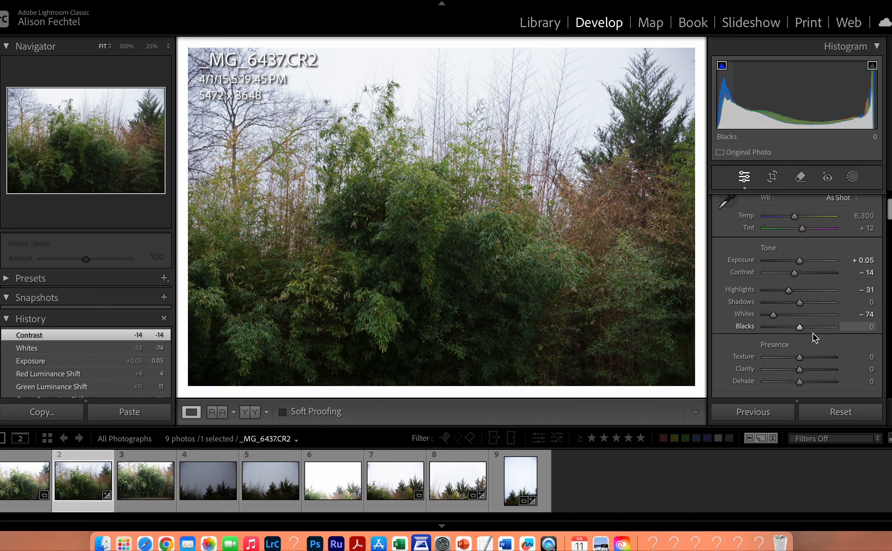
pyautogui.scroll(-5, 813, 334)
pyautogui.moveTo(801, 313); pyautogui.dragTo(803, 313)
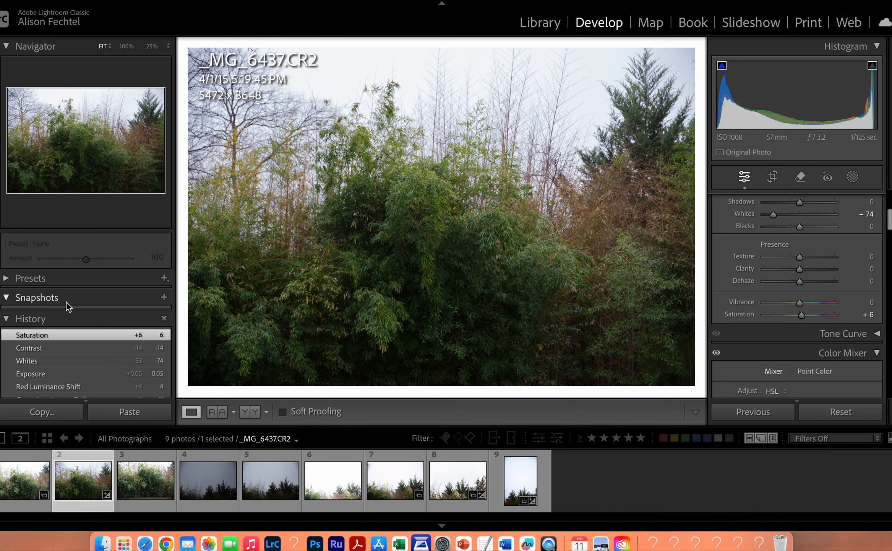
# Save the current edit of the photo as a snapshot named "Color"
pyautogui.click(165, 296)
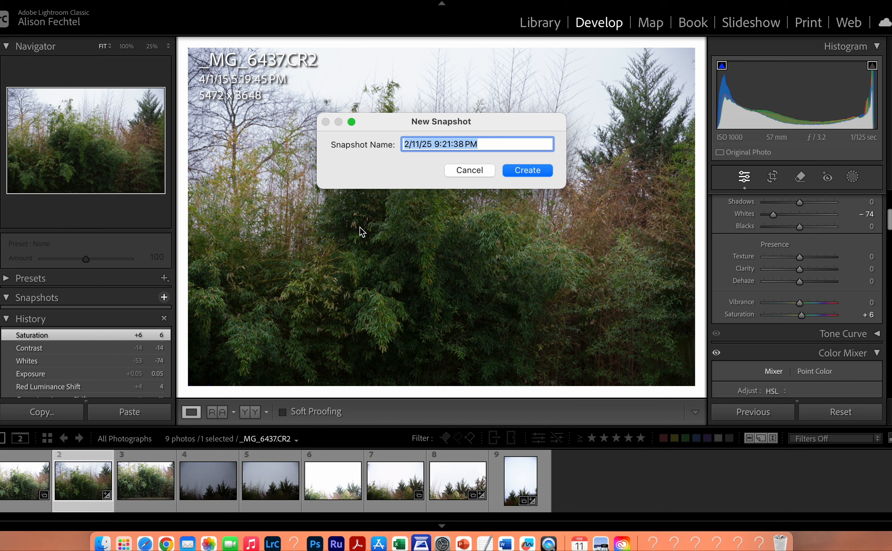
pyautogui.write('Color')
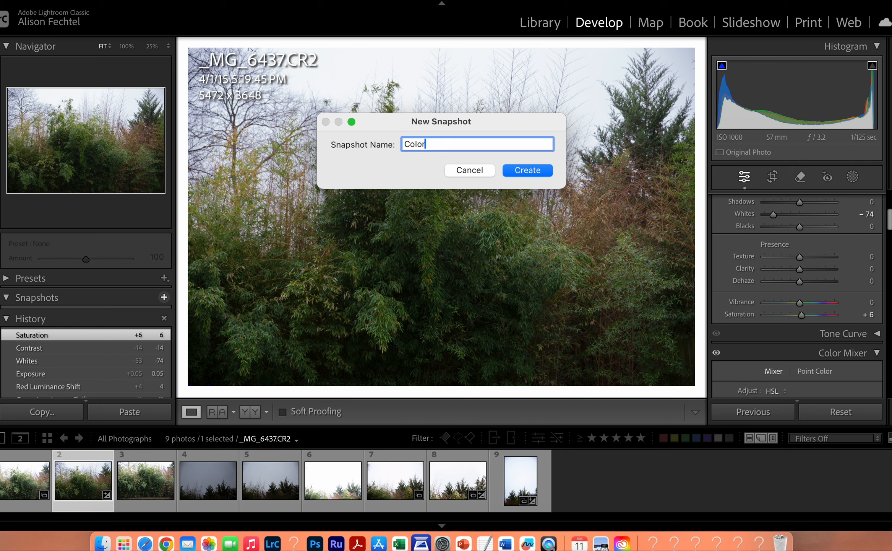
pyautogui.click(527, 170)
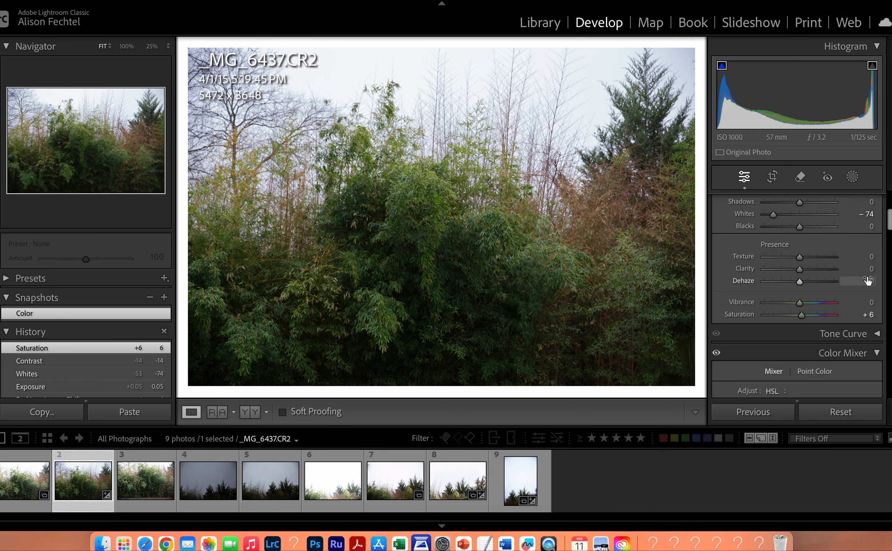
# Convert the photo to black and white, and set Contrast to -21 and Exposure to 0.00
pyautogui.scroll(5, 842, 246)
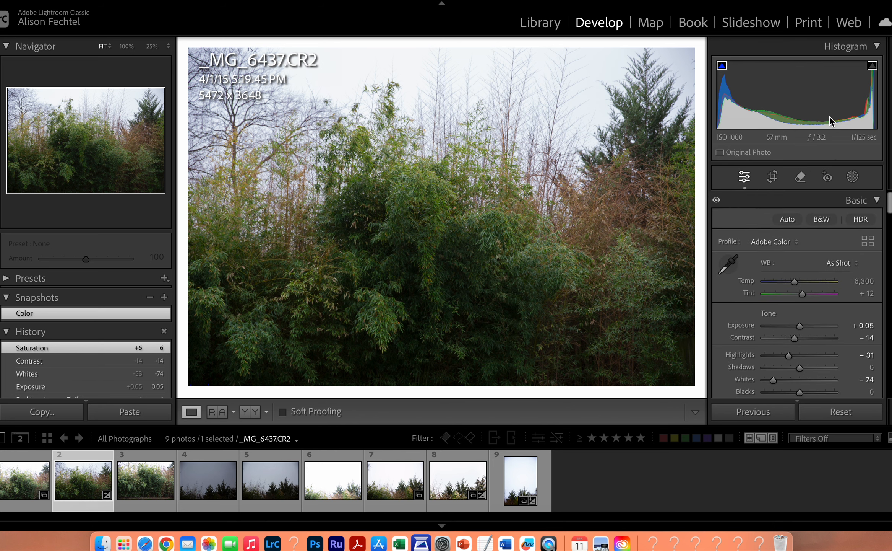
pyautogui.click(827, 220)
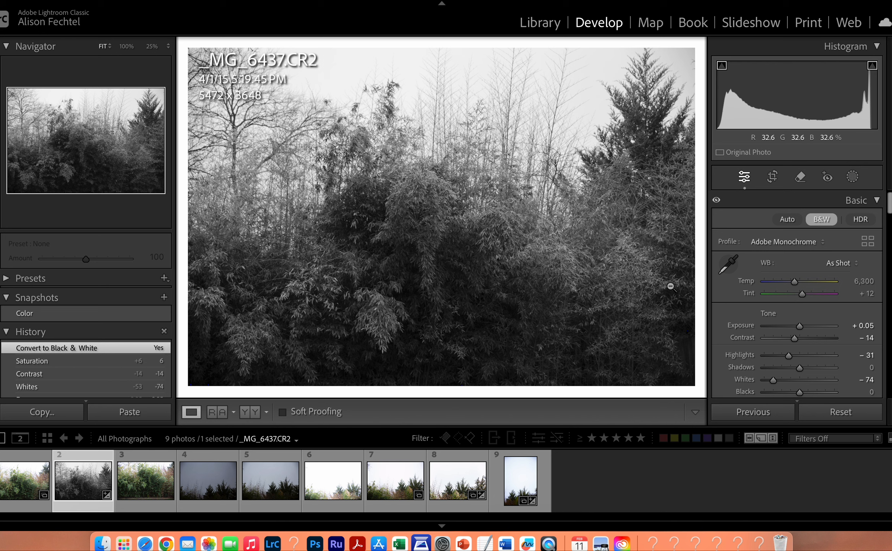
pyautogui.scroll(-2, 798, 343)
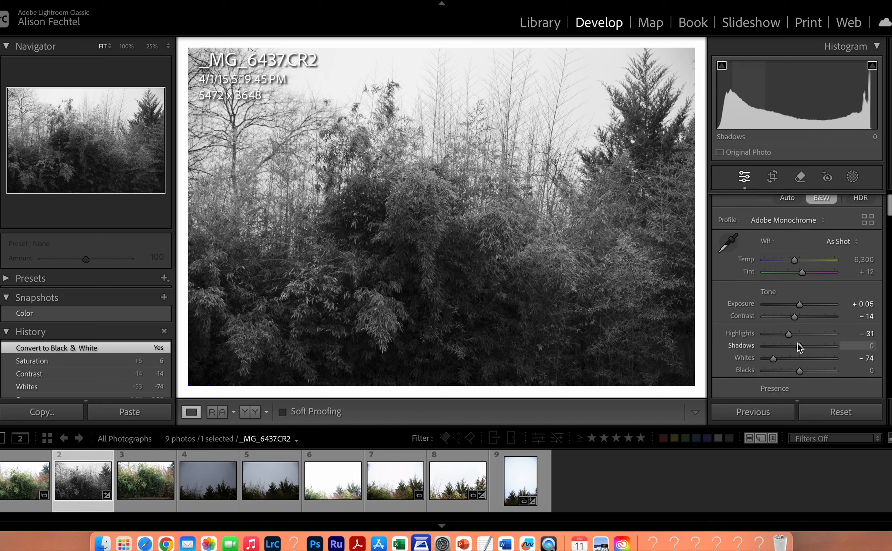
pyautogui.moveTo(797, 316); pyautogui.dragTo(804, 304)
# In the Black & White Mix, brighten Green to +18 and Yellow to +13
pyautogui.scroll(-10, 832, 343)
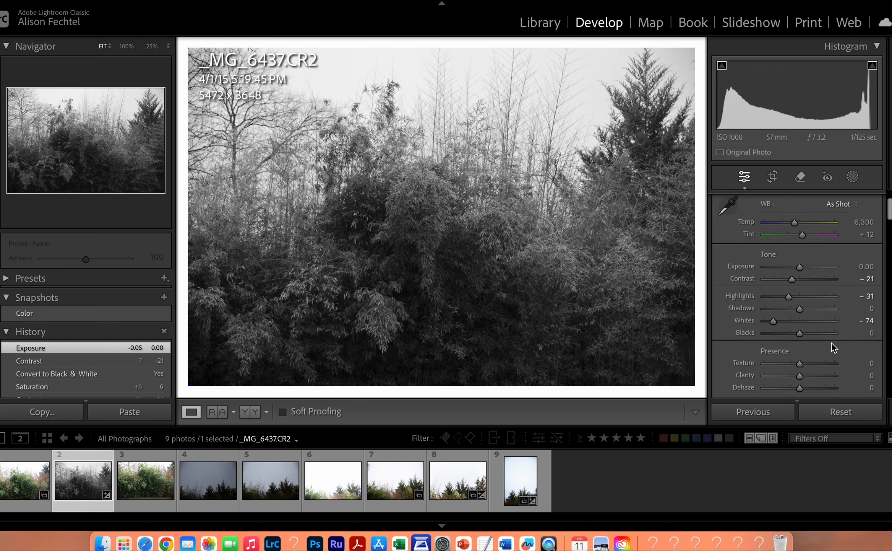
pyautogui.scroll(-4, 832, 343)
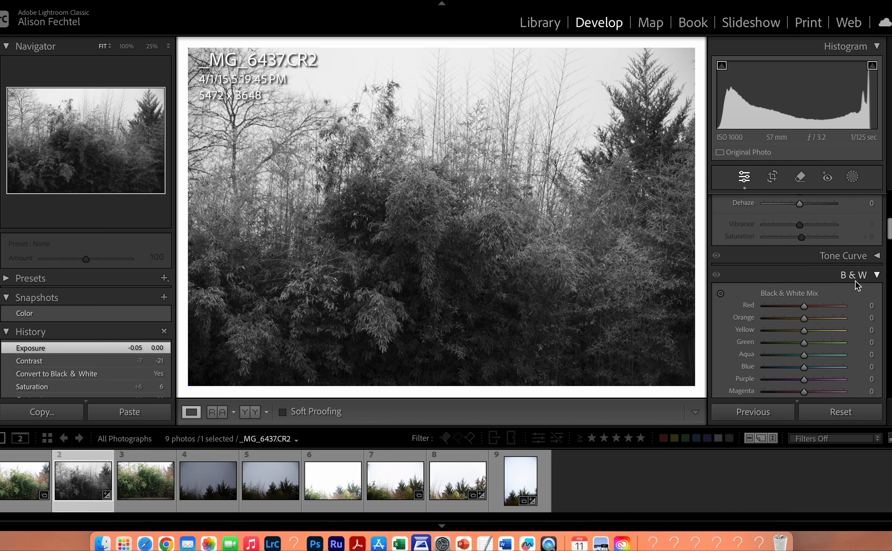
pyautogui.scroll(-2, 855, 281)
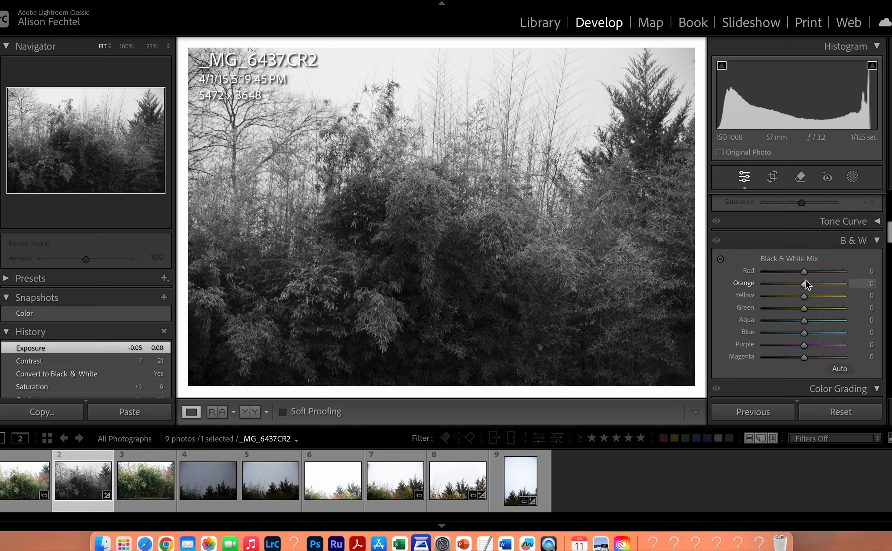
pyautogui.moveTo(805, 310)
pyautogui.mouseDown()
pyautogui.moveTo(787, 308)
pyautogui.moveTo(809, 308)
pyautogui.mouseUp()
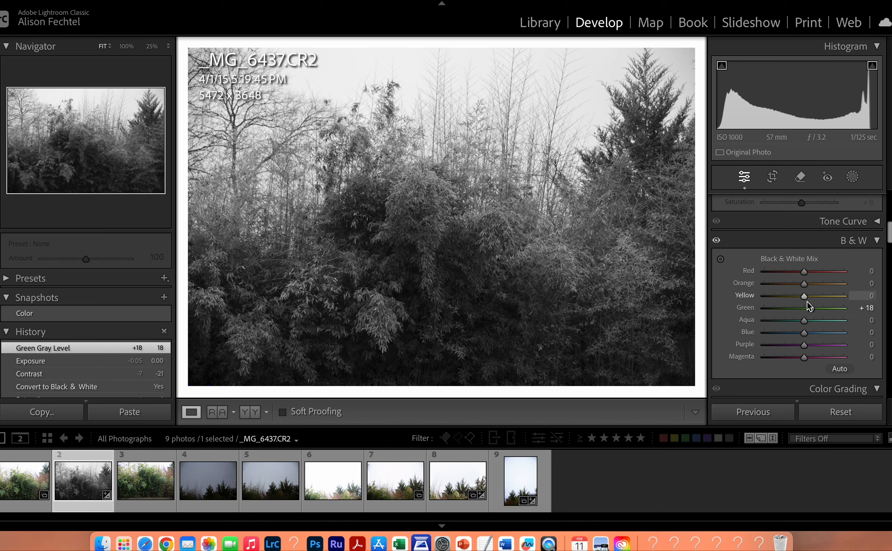
pyautogui.moveTo(806, 298); pyautogui.dragTo(809, 295)
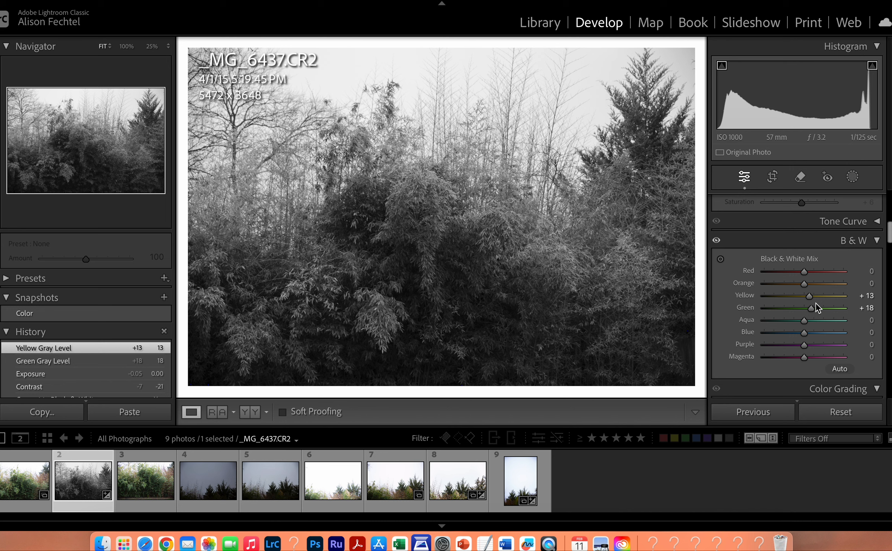
# Save the monochrome edit as a snapshot named "Black and White"
pyautogui.scroll(-5, 818, 329)
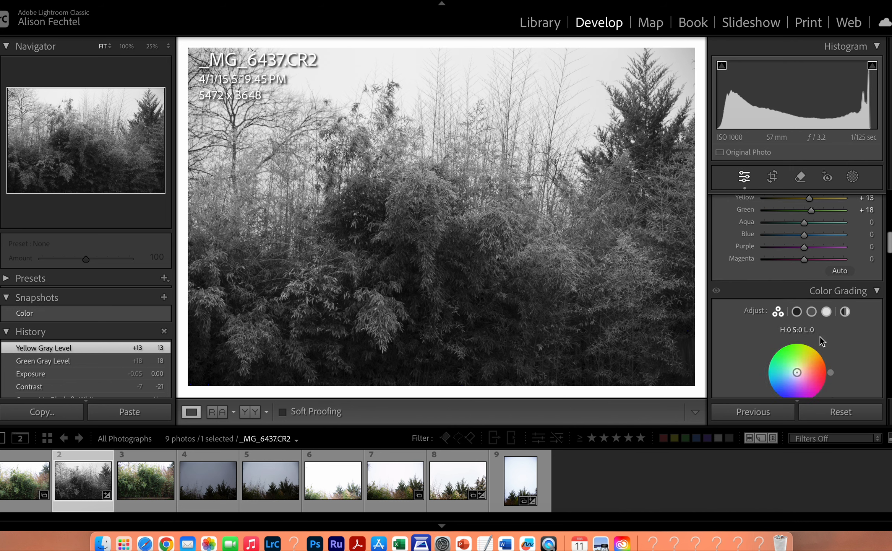
pyautogui.scroll(10, 820, 336)
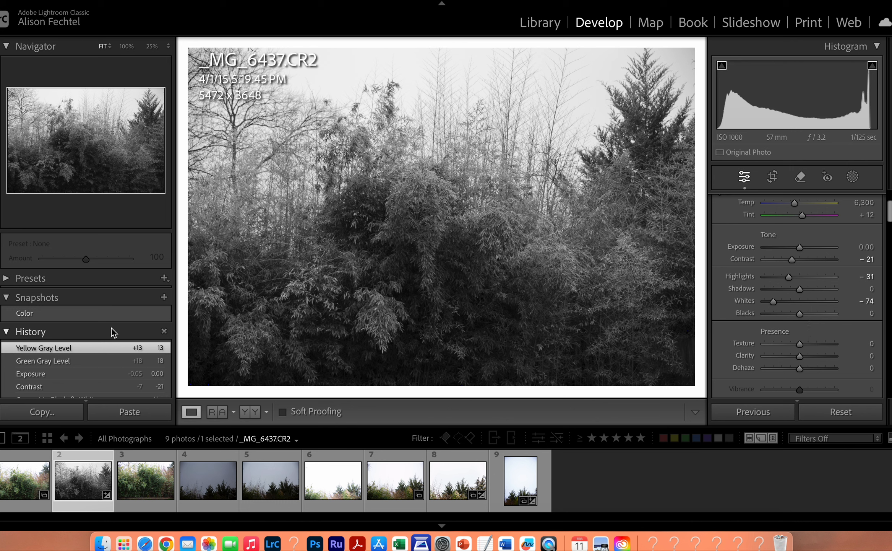
pyautogui.click(164, 298)
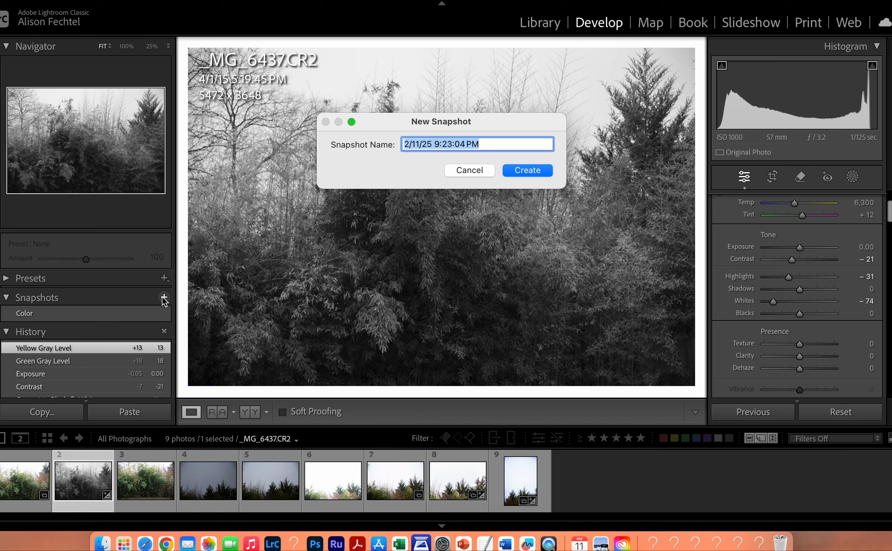
pyautogui.write('Black and A')
pyautogui.press('BackSpace')
pyautogui.write('White')
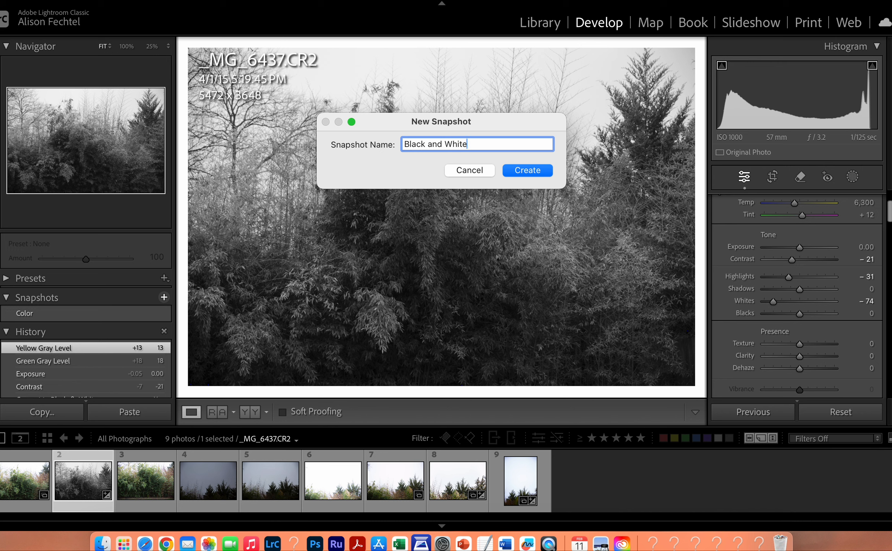
pyautogui.click(534, 171)
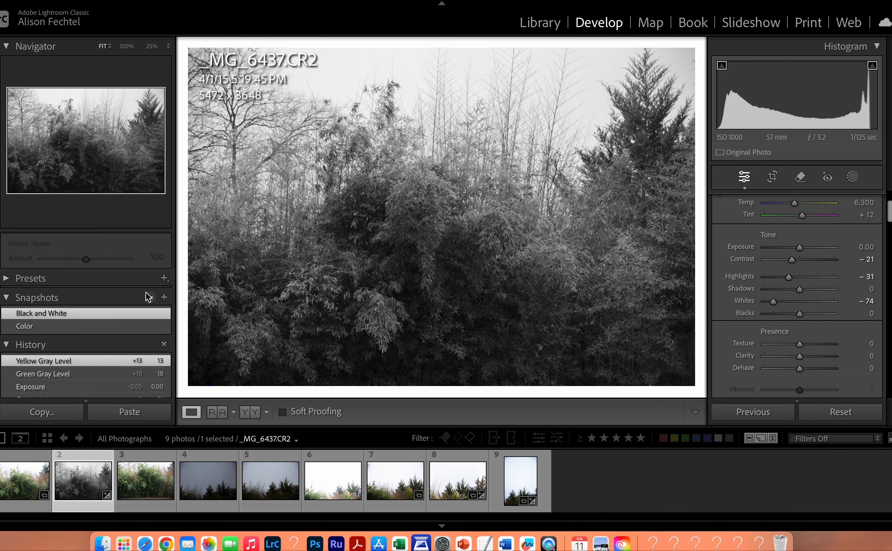
# Look through the available develop presets, including the adaptive and portrait groups and Portraits: Black & White
pyautogui.click(62, 278)
pyautogui.scroll(-4, 64, 333)
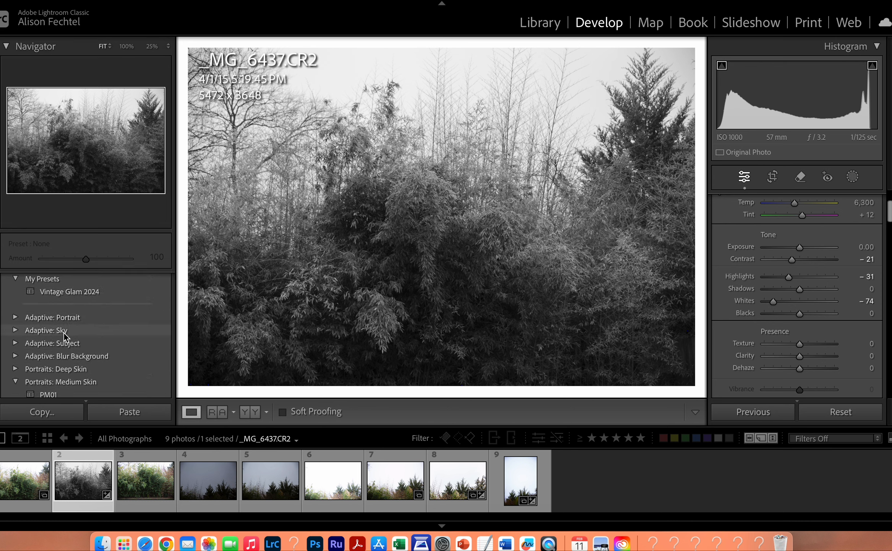
pyautogui.scroll(-4, 65, 367)
pyautogui.scroll(-3, 65, 366)
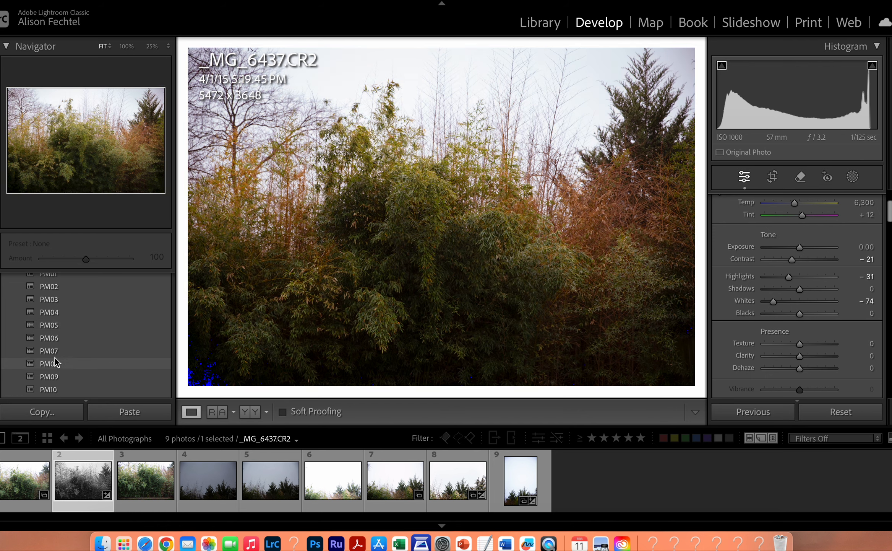
pyautogui.scroll(-5, 49, 376)
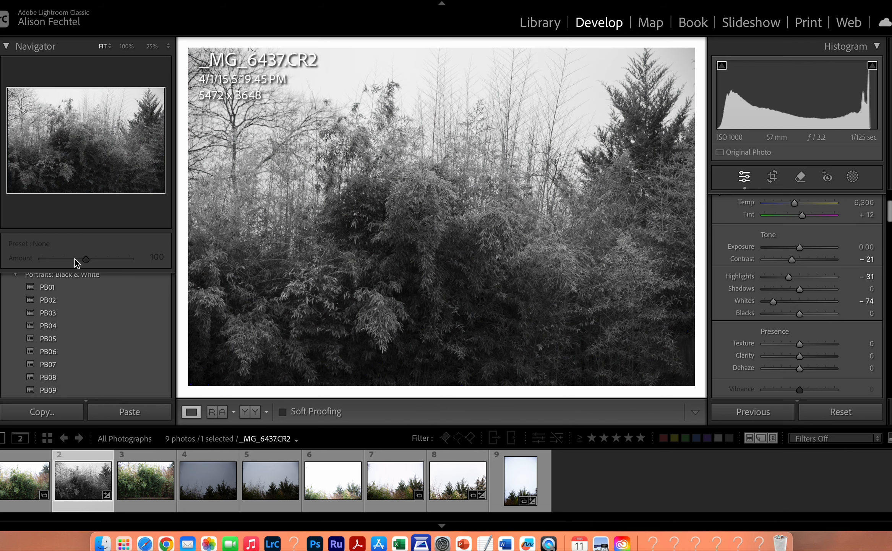
pyautogui.scroll(15, 72, 324)
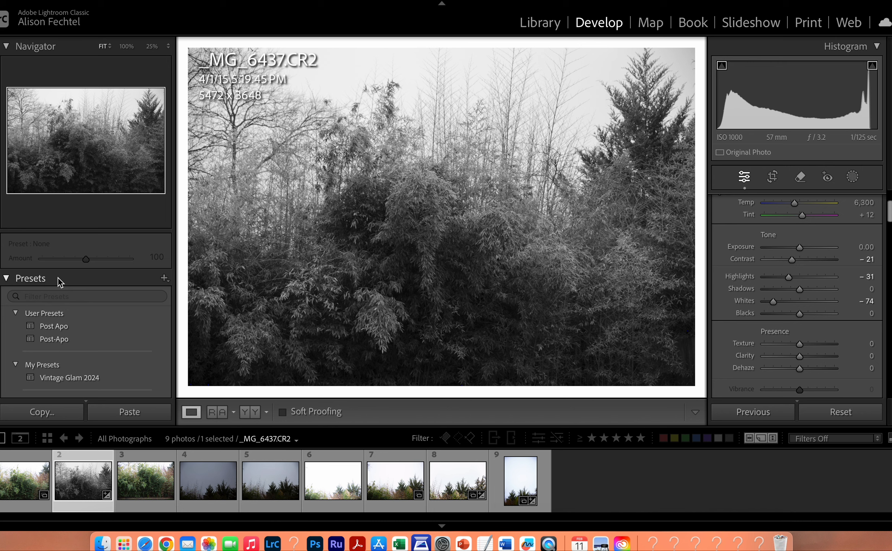
pyautogui.click(7, 279)
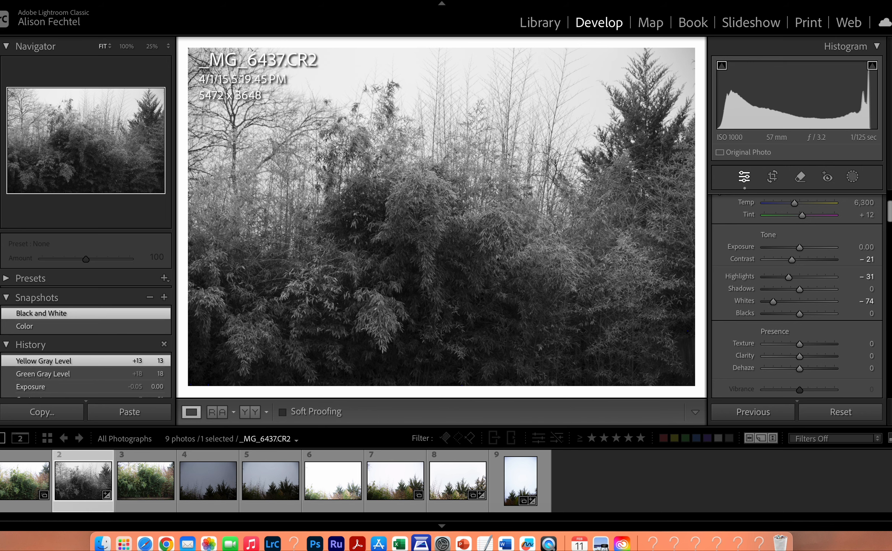
# Copy the black and white develop settings from _MG_6437.CR2 and paste them onto _MG_6438.CR2
pyautogui.click(244, 0)
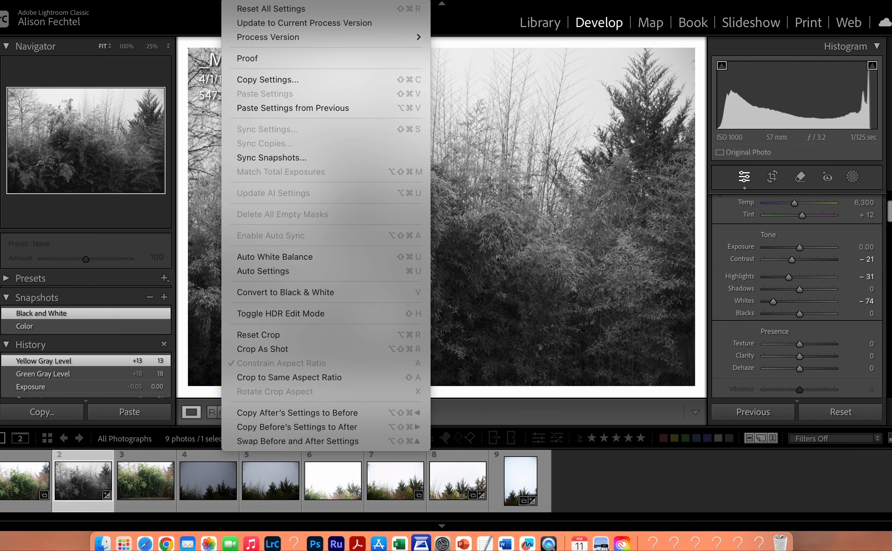
pyautogui.click(272, 80)
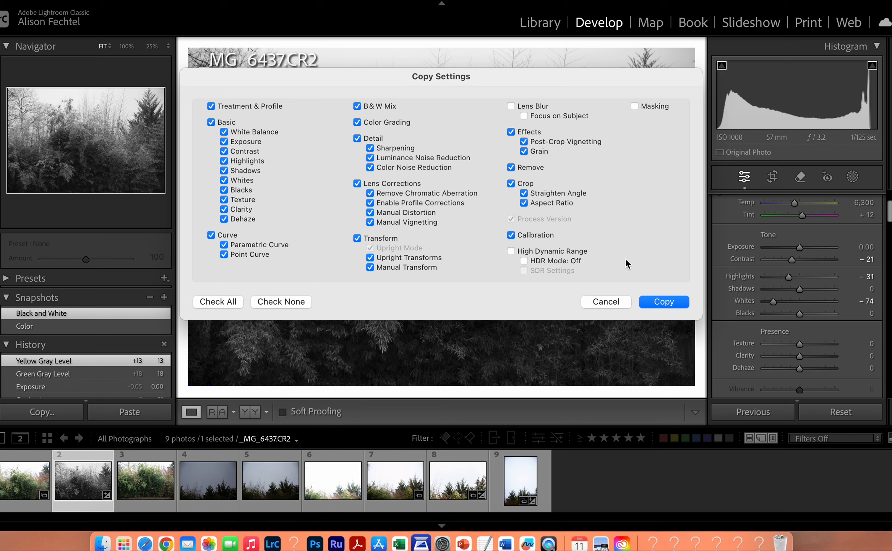
pyautogui.click(668, 301)
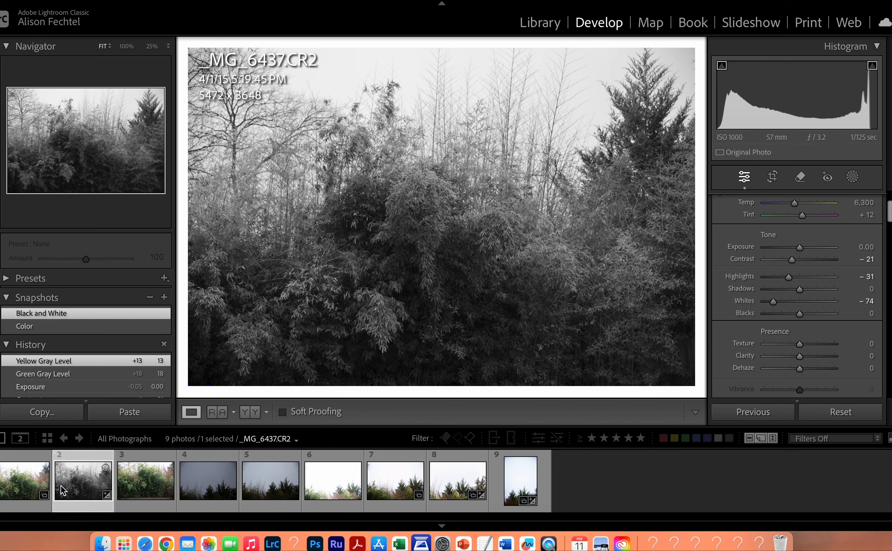
pyautogui.click(133, 482)
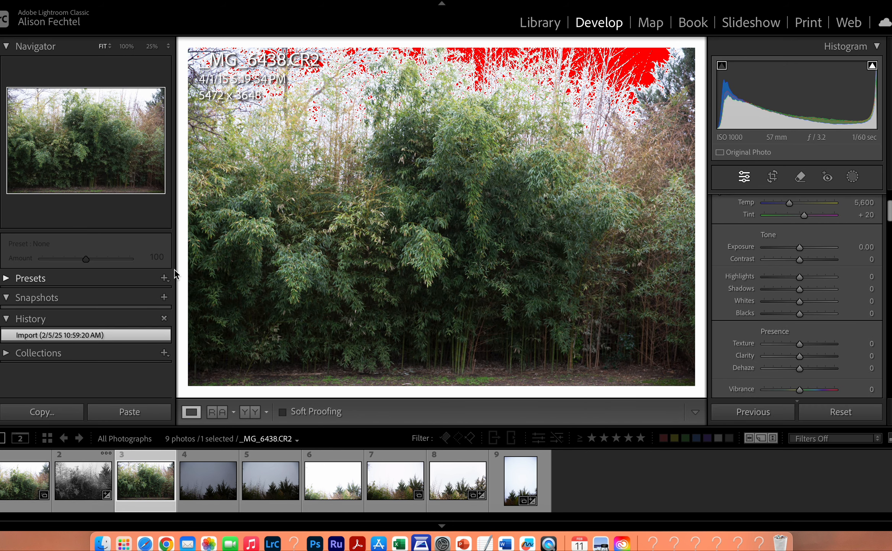
pyautogui.click(244, 0)
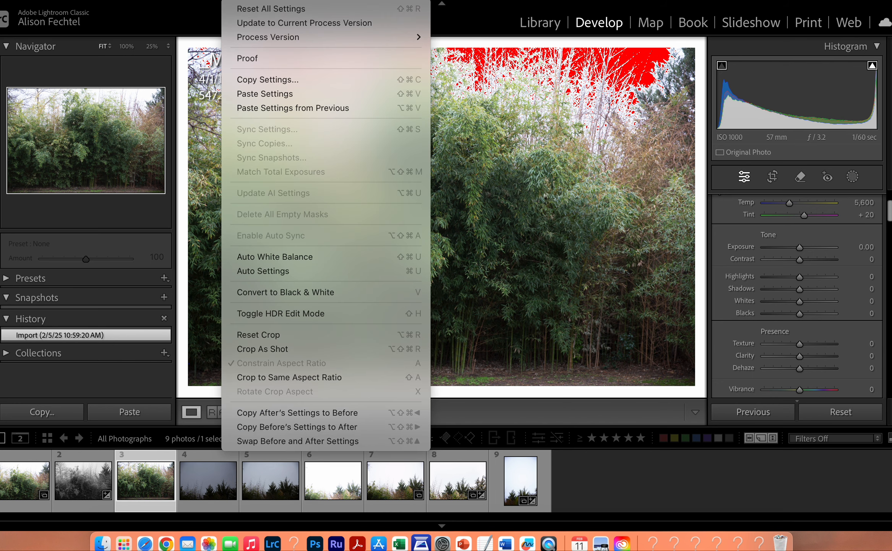
pyautogui.click(272, 91)
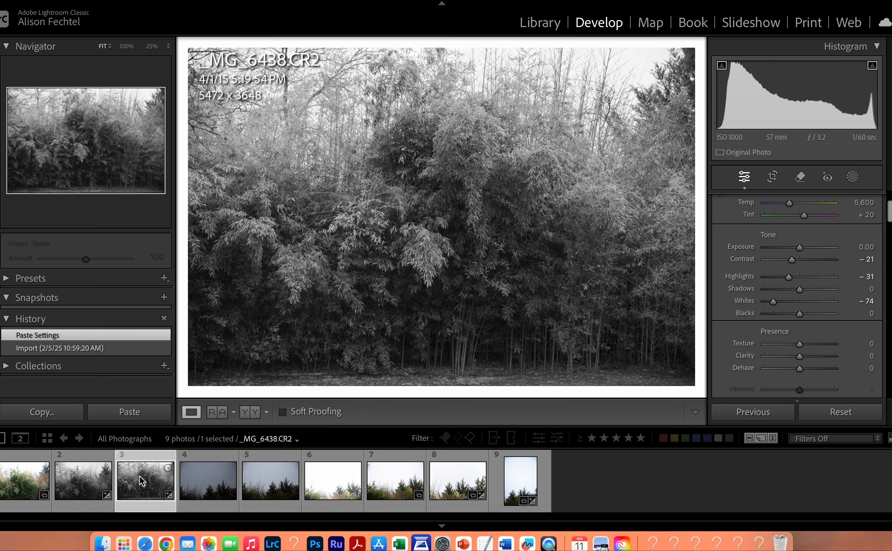
# Compare _MG_6437.CR2 with _MG_6438.CR2, and open _MG_6438.CR2 for editing in Adobe Photoshop 2025
pyautogui.click(95, 481)
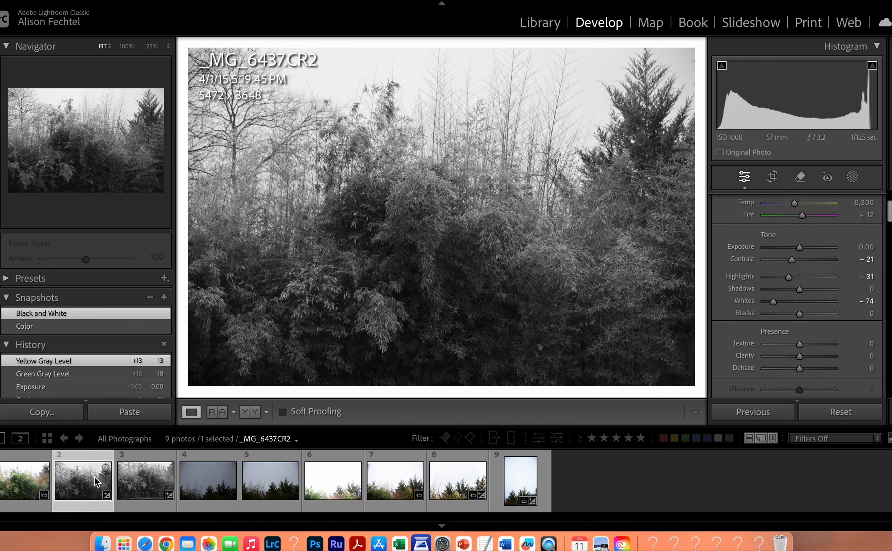
pyautogui.click(142, 478)
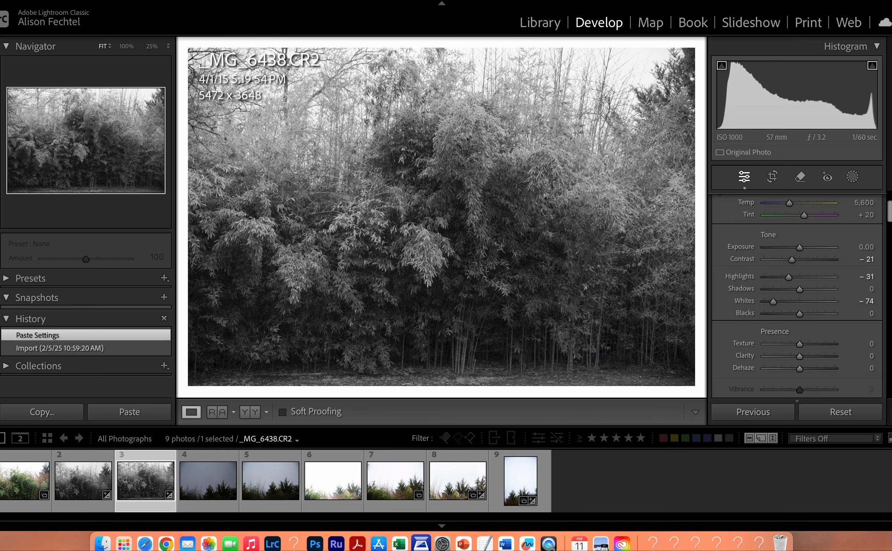
pyautogui.click(208, 0)
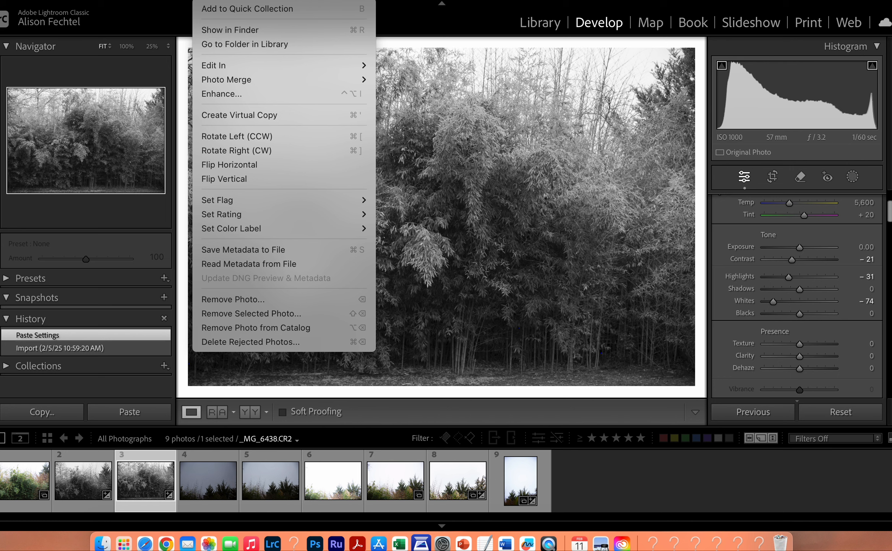
pyautogui.moveTo(226, 66)
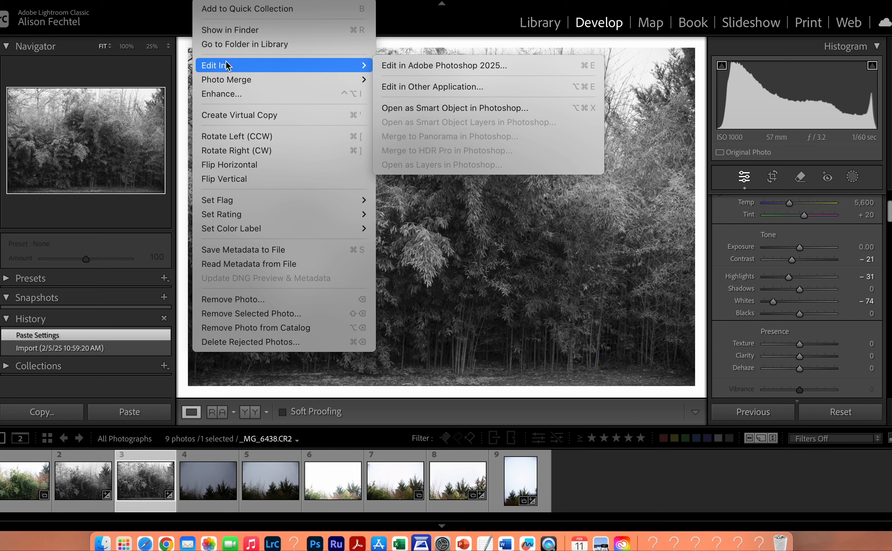
pyautogui.click(392, 66)
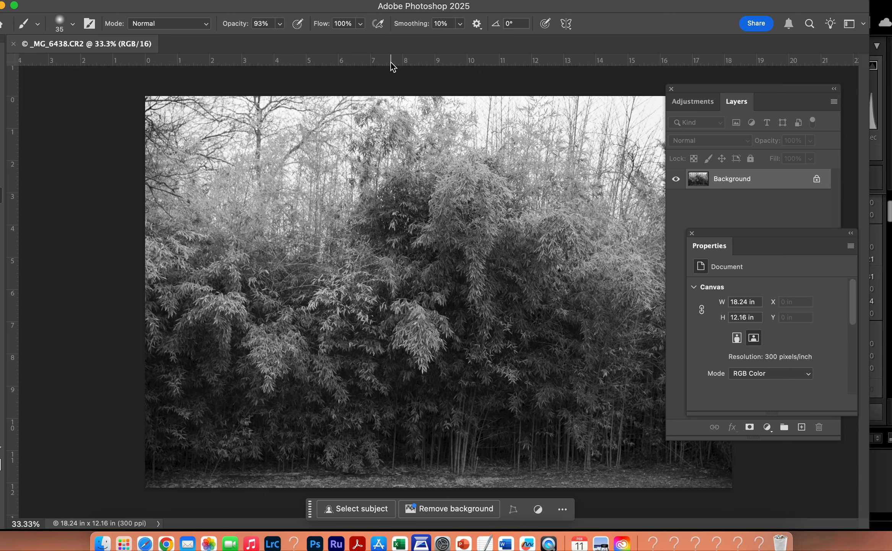
# Reposition the application window and move the floating Layers and Properties panels away from the middle of the photo
pyautogui.moveTo(616, 7); pyautogui.dragTo(646, 0)
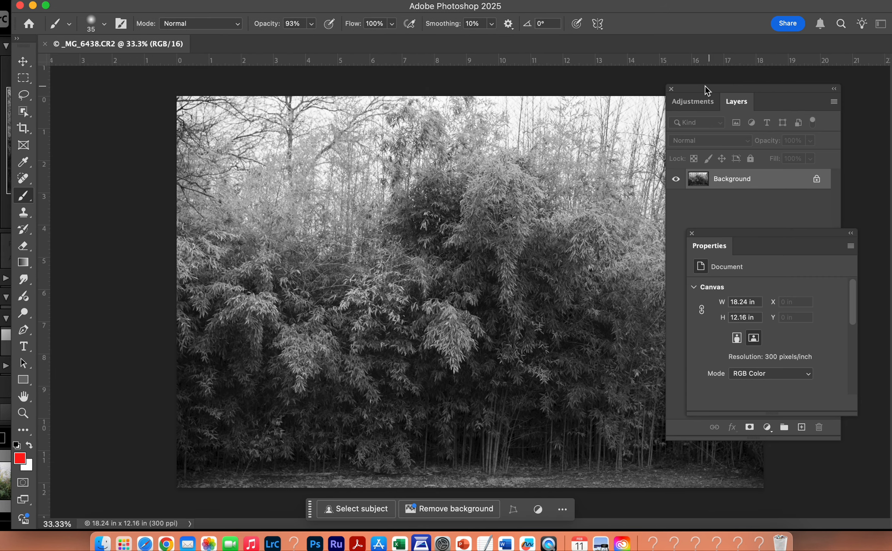
pyautogui.moveTo(705, 85); pyautogui.dragTo(769, 25)
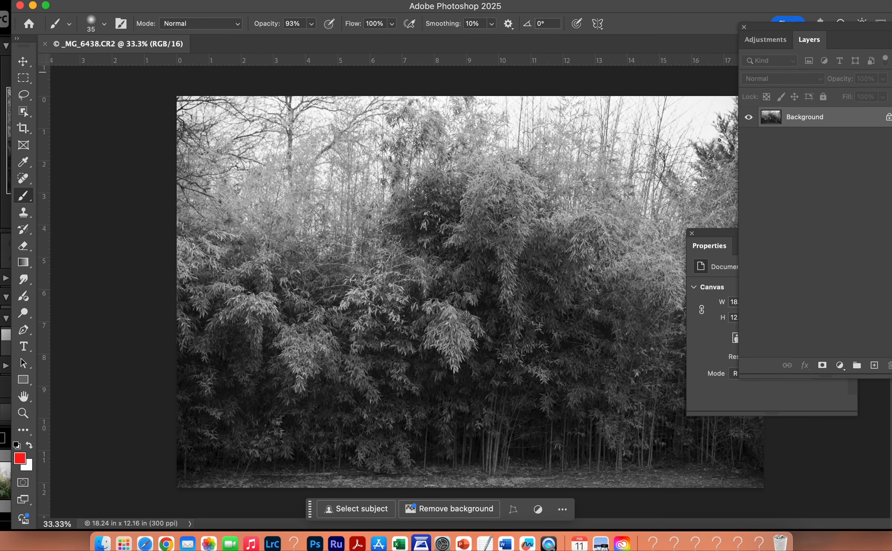
pyautogui.moveTo(709, 234); pyautogui.dragTo(763, 279)
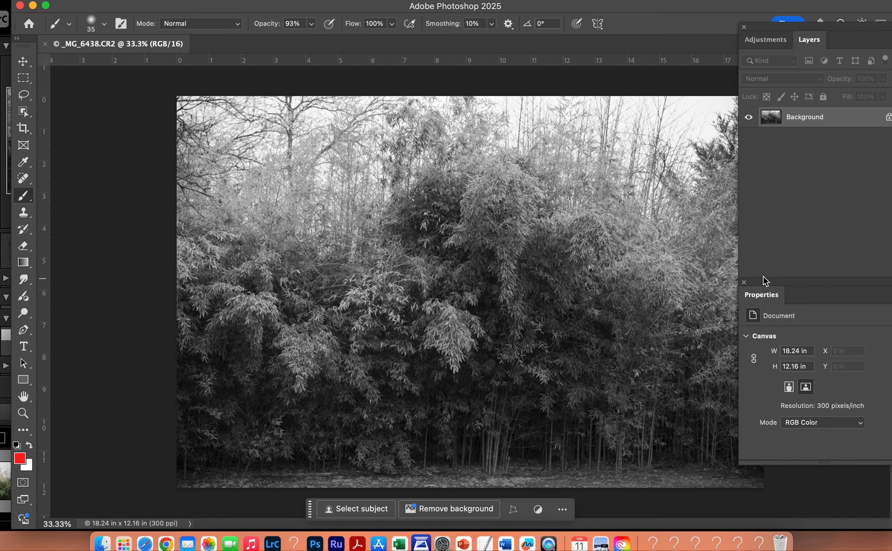
pyautogui.moveTo(624, 4); pyautogui.dragTo(614, 4)
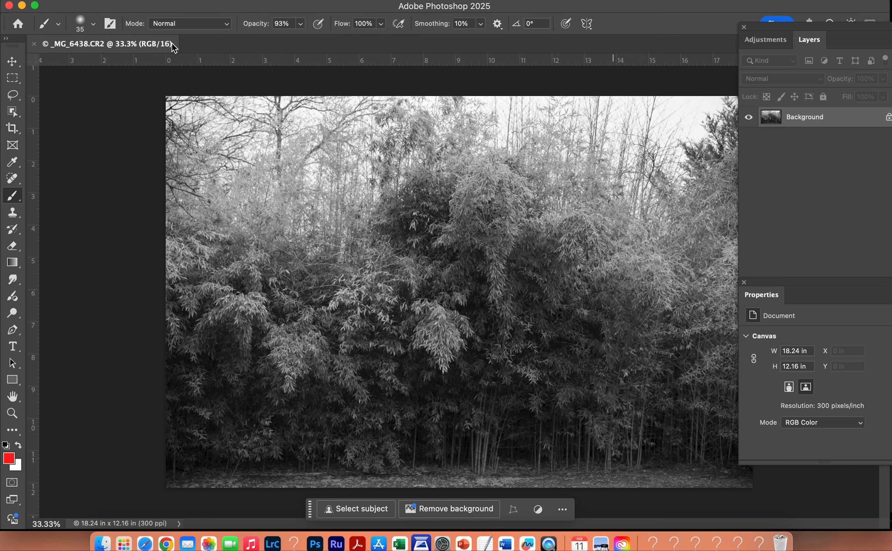
# Select the Essentials (Default) workspace, and check the available single adjustments before returning to the layers
pyautogui.click(428, 0)
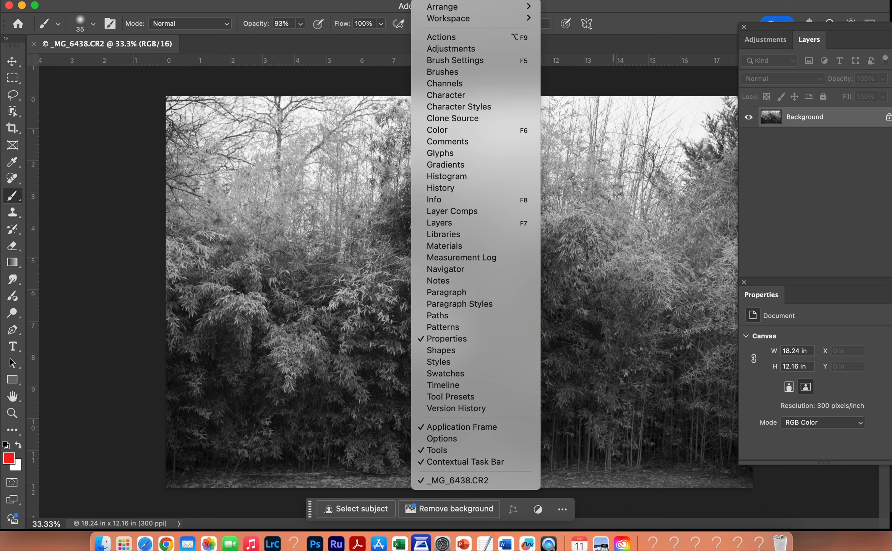
pyautogui.press('Escape')
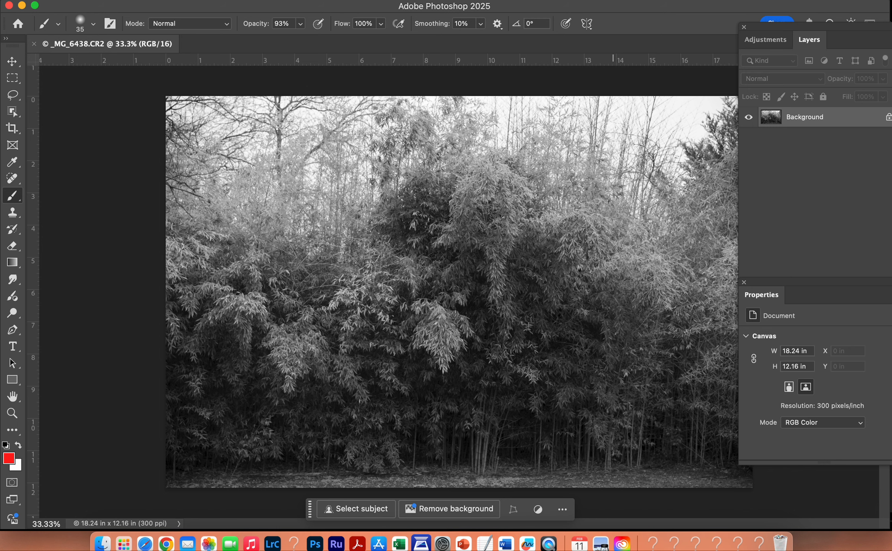
pyautogui.click(428, 1)
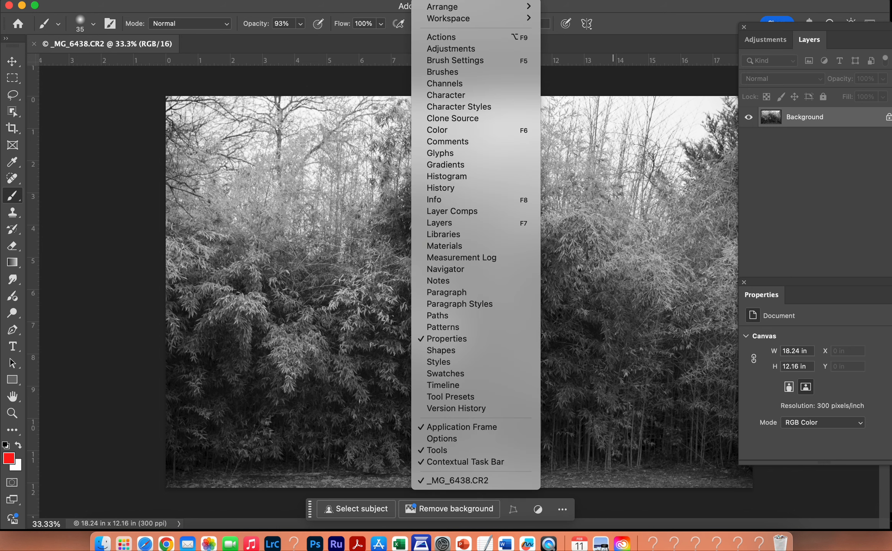
pyautogui.moveTo(448, 24)
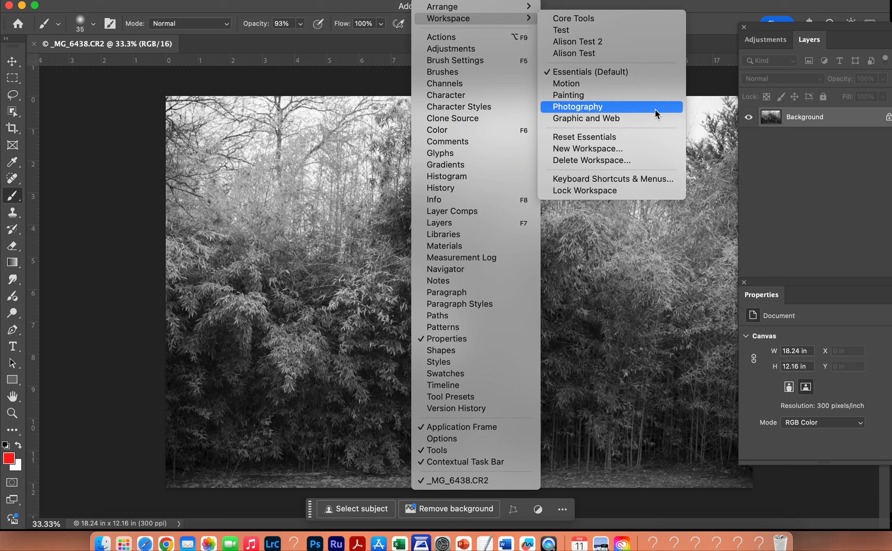
pyautogui.click(646, 75)
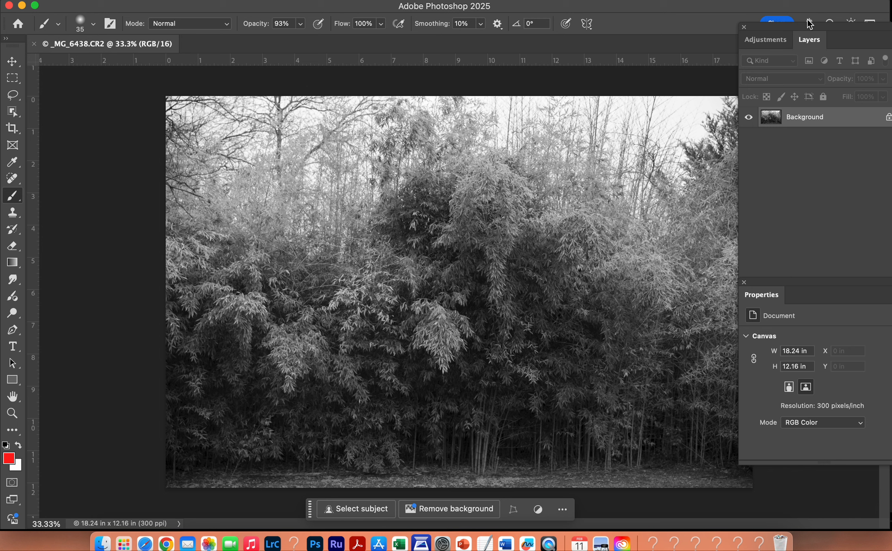
pyautogui.click(772, 39)
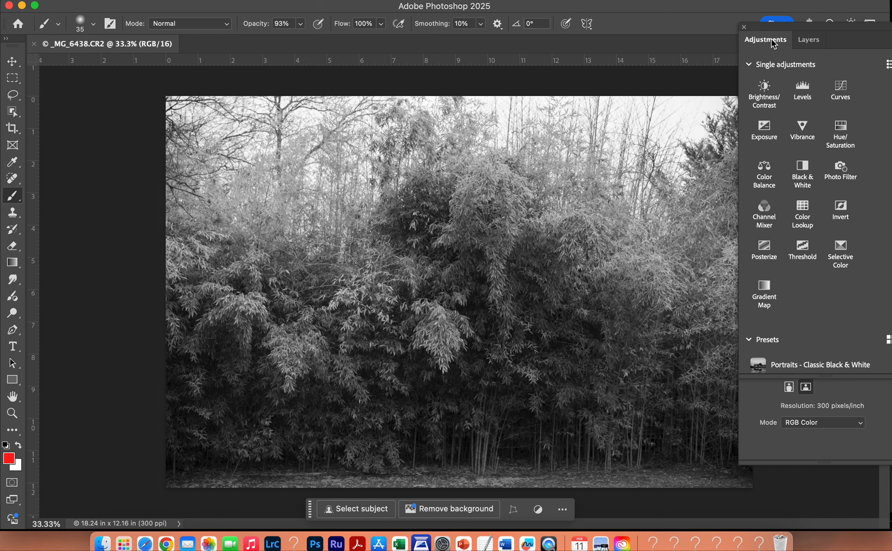
pyautogui.click(808, 40)
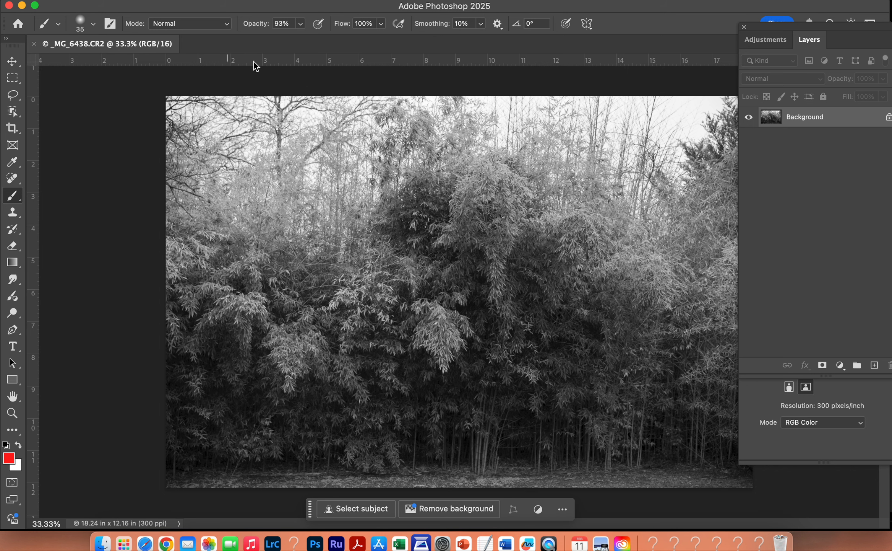
# Show the History panel, shorten it to a few rows and place it near the photo's lower corner
pyautogui.click(431, 0)
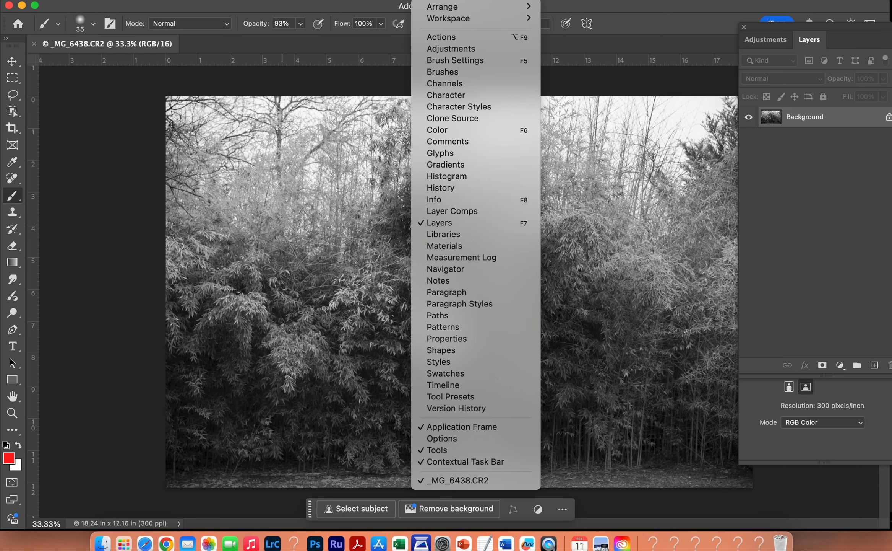
pyautogui.click(480, 188)
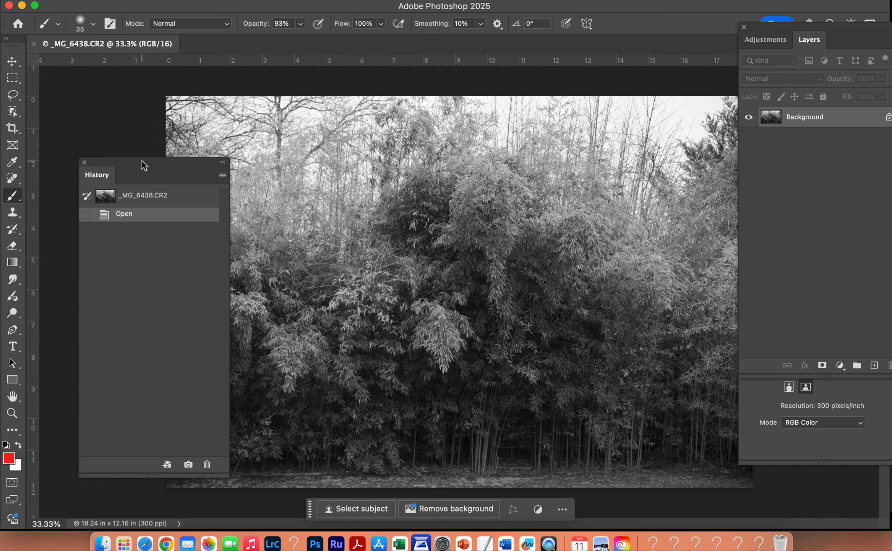
pyautogui.moveTo(141, 161); pyautogui.dragTo(625, 143)
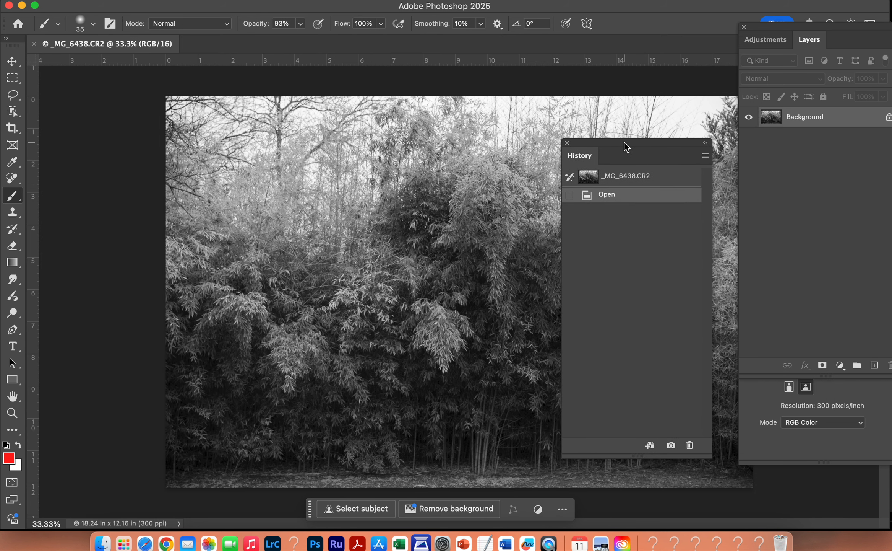
pyautogui.moveTo(709, 455); pyautogui.dragTo(699, 247)
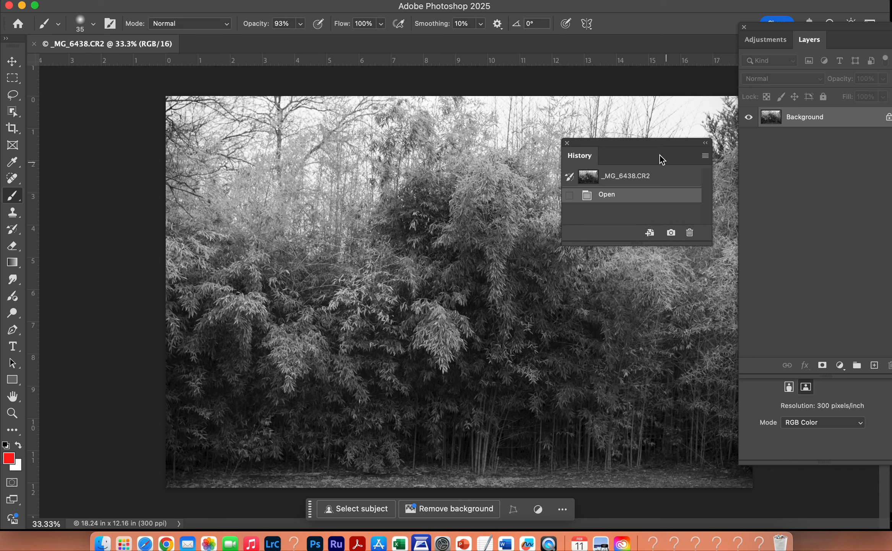
pyautogui.moveTo(651, 141); pyautogui.dragTo(735, 414)
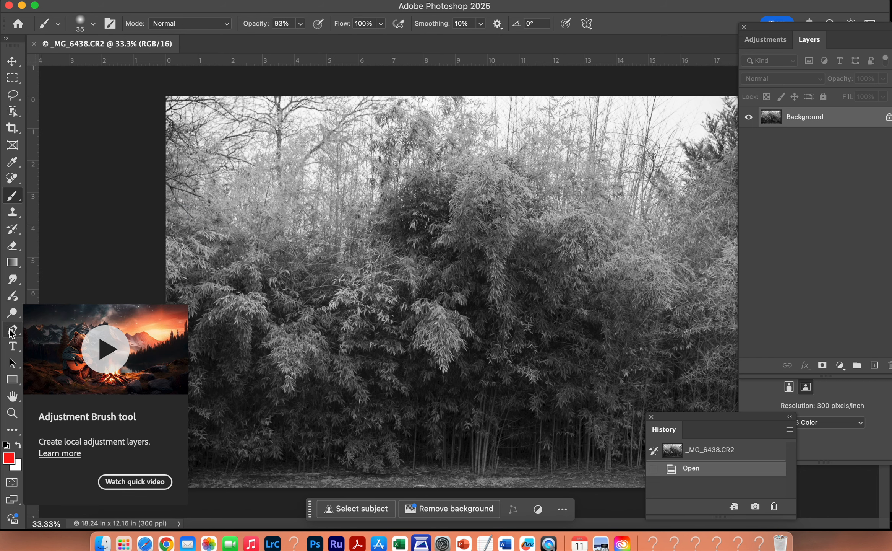
# Examine the foreground color in the Color Picker, leave it without applying a change and return to the Brush tool
pyautogui.click(12, 429)
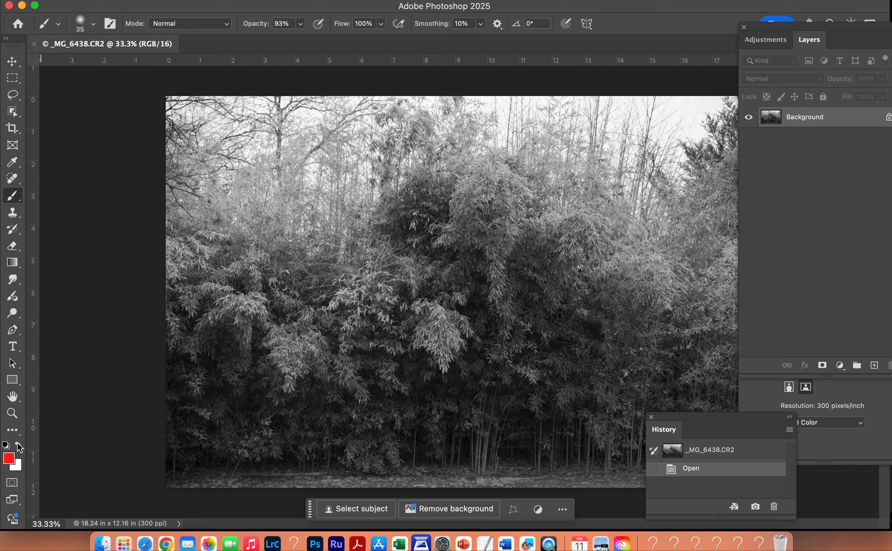
pyautogui.click(18, 442)
pyautogui.click(8, 460)
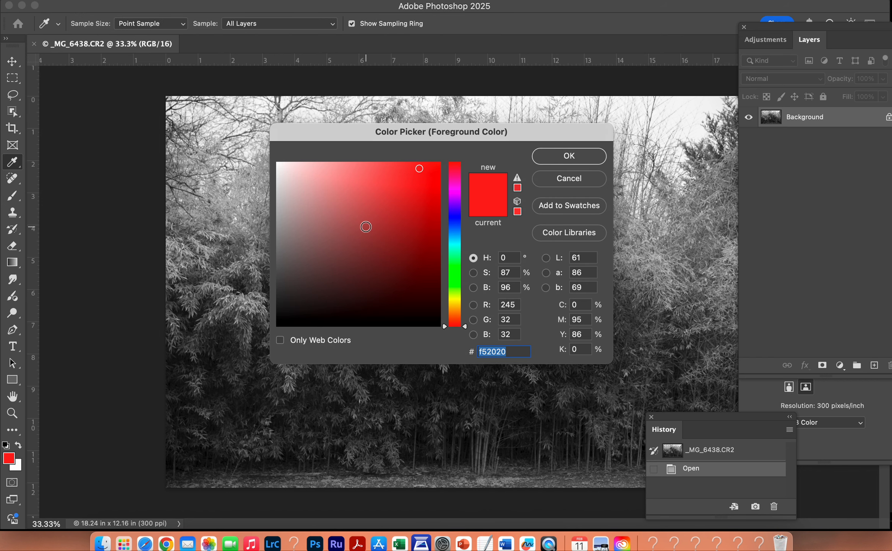
pyautogui.click(587, 180)
pyautogui.press('b')
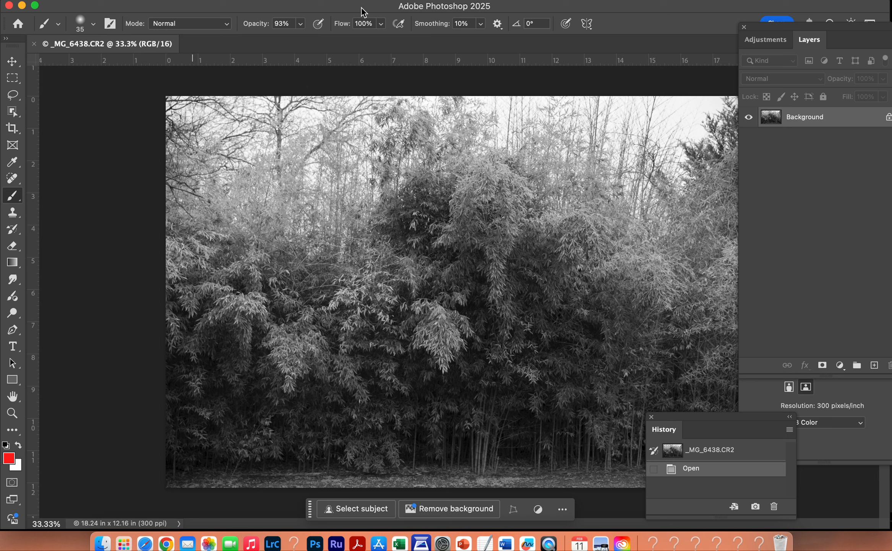
# Reposition the application window beside the floating panels and reduce the photo's zoom to 25%
pyautogui.moveTo(526, 7)
pyautogui.mouseDown()
pyautogui.moveTo(498, 7)
pyautogui.moveTo(508, 6)
pyautogui.mouseUp()
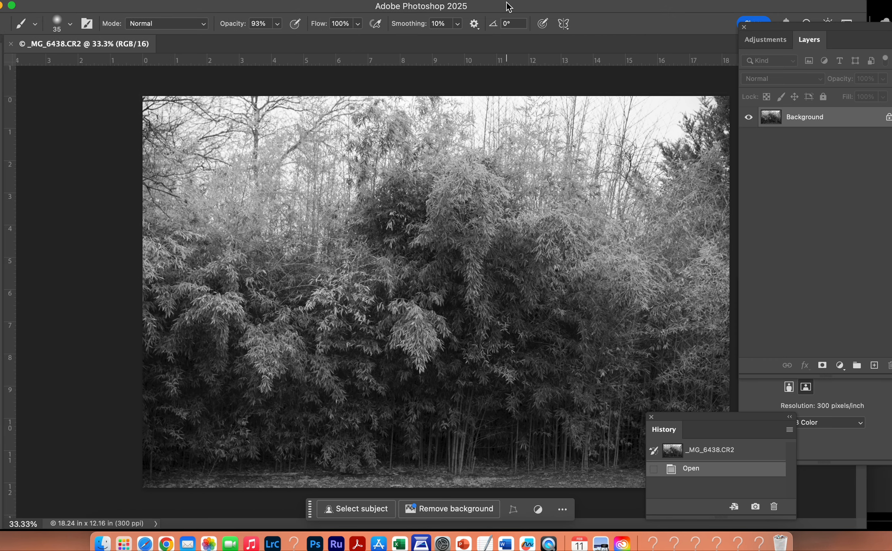
pyautogui.press('super+minus')
pyautogui.press('super+minus')
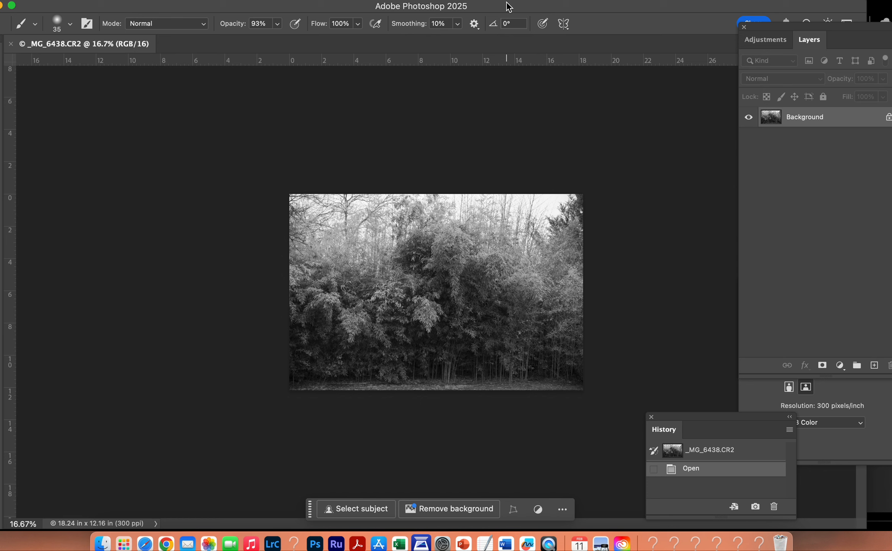
pyautogui.moveTo(591, 8); pyautogui.dragTo(627, 2)
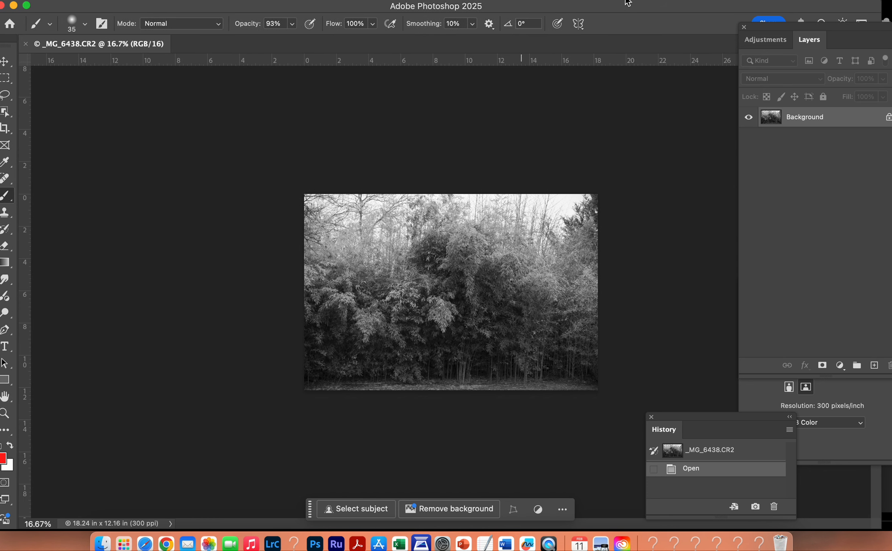
pyautogui.press('super+plus')
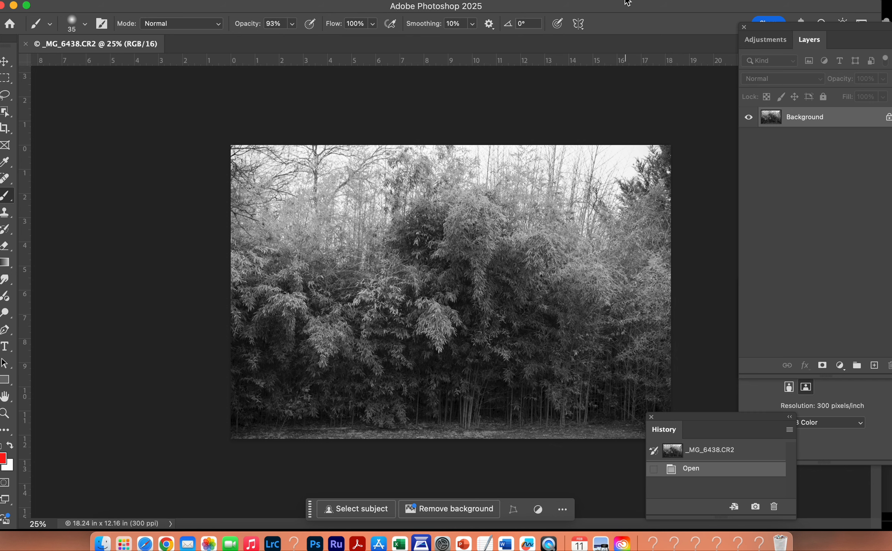
pyautogui.moveTo(682, 9); pyautogui.dragTo(668, 10)
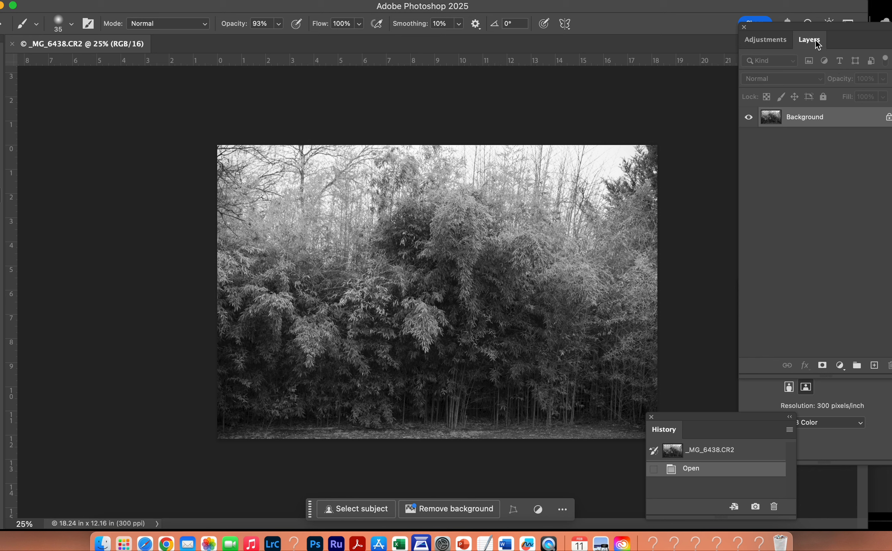
pyautogui.moveTo(817, 43)
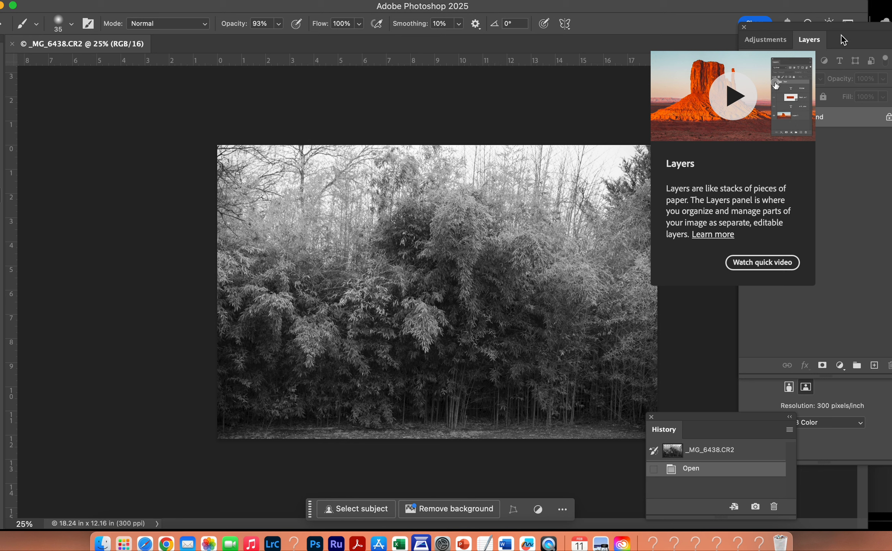
pyautogui.click(616, 79)
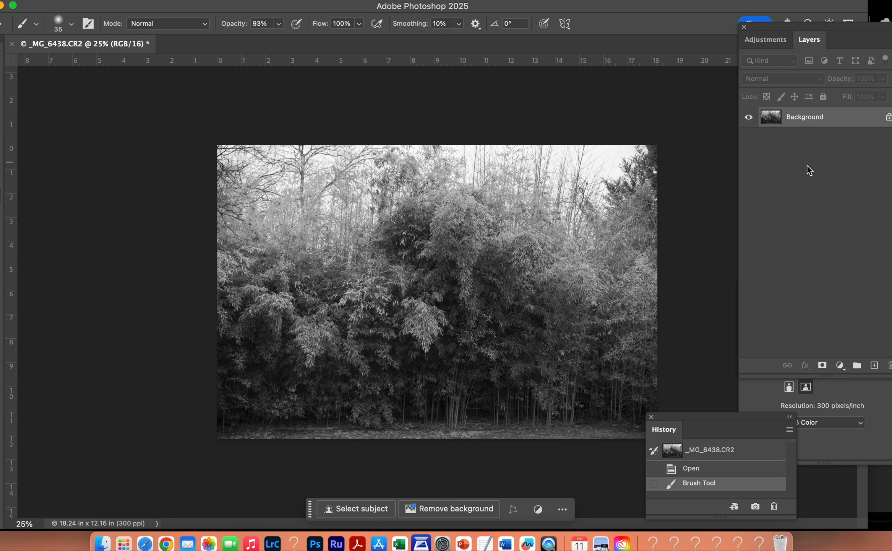
# Add a new empty layer above the Background and paint loose, looping red brush strokes across the photo on it
pyautogui.click(875, 366)
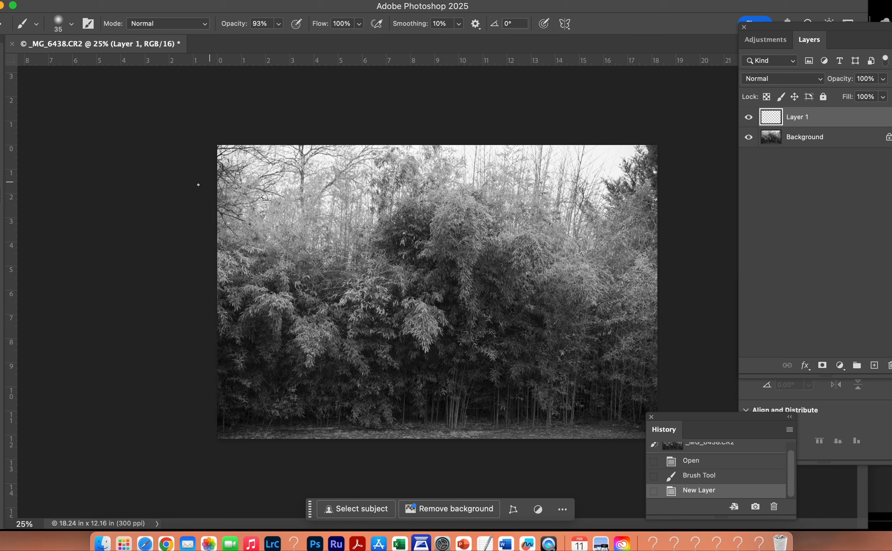
pyautogui.moveTo(118, 3); pyautogui.dragTo(147, 5)
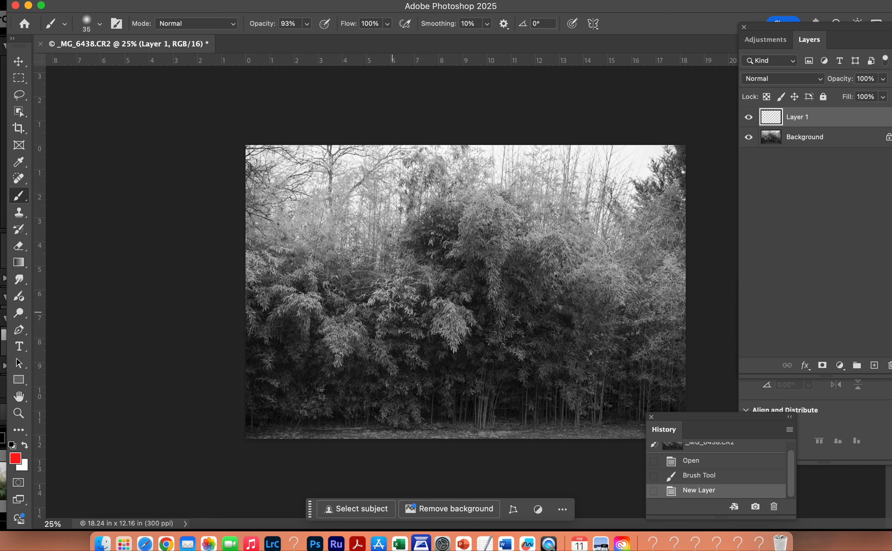
pyautogui.moveTo(404, 405)
pyautogui.mouseDown()
pyautogui.moveTo(390, 317)
pyautogui.moveTo(448, 323)
pyautogui.moveTo(348, 336)
pyautogui.moveTo(506, 106)
pyautogui.moveTo(593, 369)
pyautogui.moveTo(551, 348)
pyautogui.moveTo(353, 147)
pyautogui.moveTo(368, 313)
pyautogui.moveTo(524, 106)
pyautogui.moveTo(631, 204)
pyautogui.mouseUp()
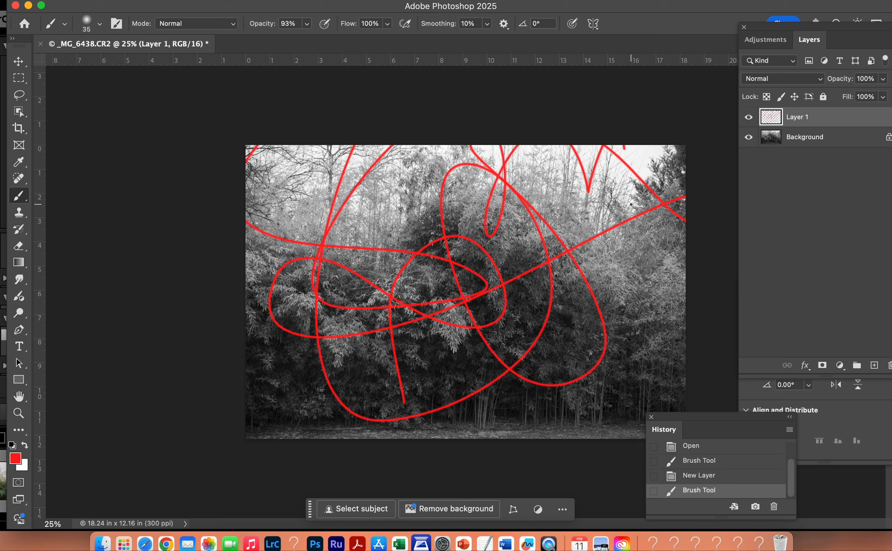
pyautogui.moveTo(644, 270)
pyautogui.mouseDown()
pyautogui.moveTo(646, 214)
pyautogui.moveTo(466, 357)
pyautogui.moveTo(436, 330)
pyautogui.mouseUp()
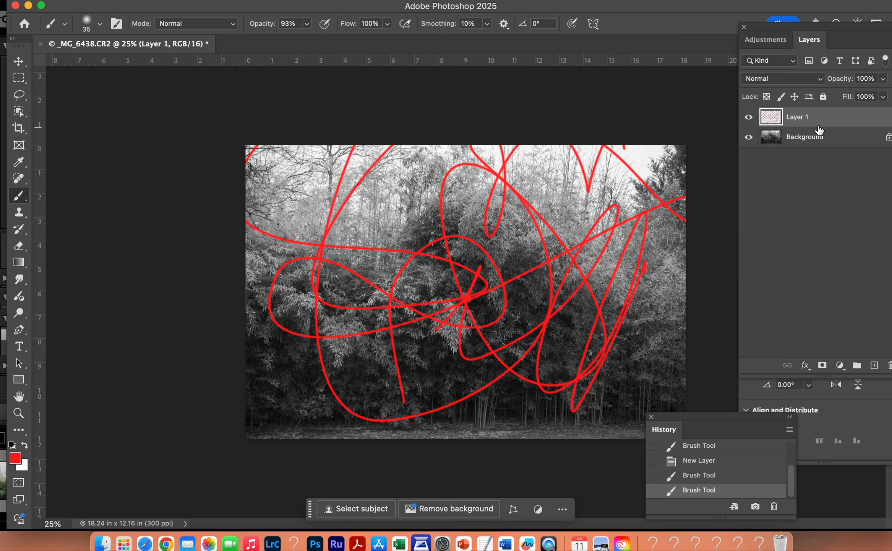
# Compare the photo with and without the red strokes by hiding Layer 1 and showing it again
pyautogui.click(798, 141)
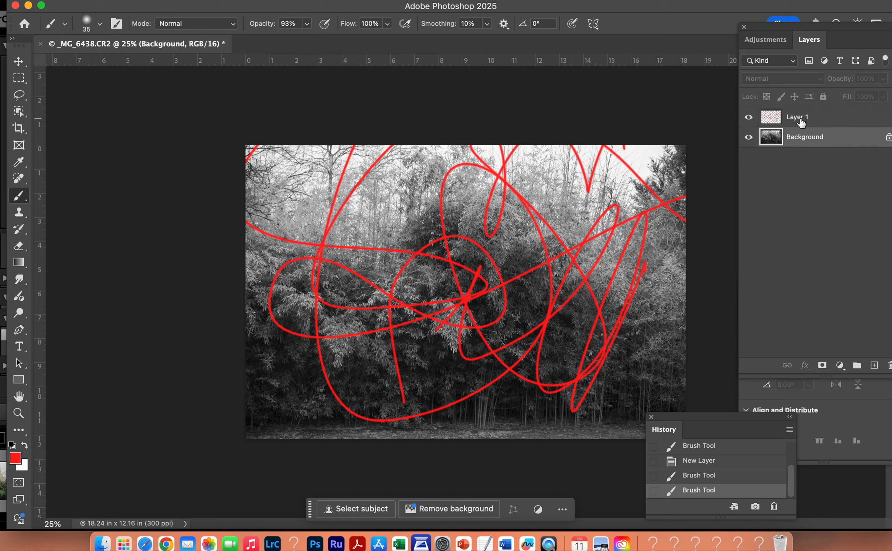
pyautogui.click(802, 121)
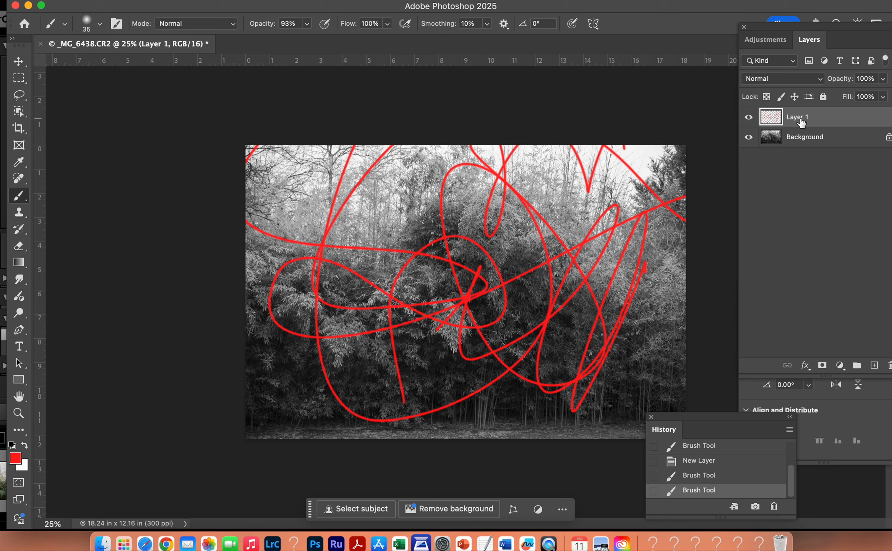
pyautogui.click(749, 118)
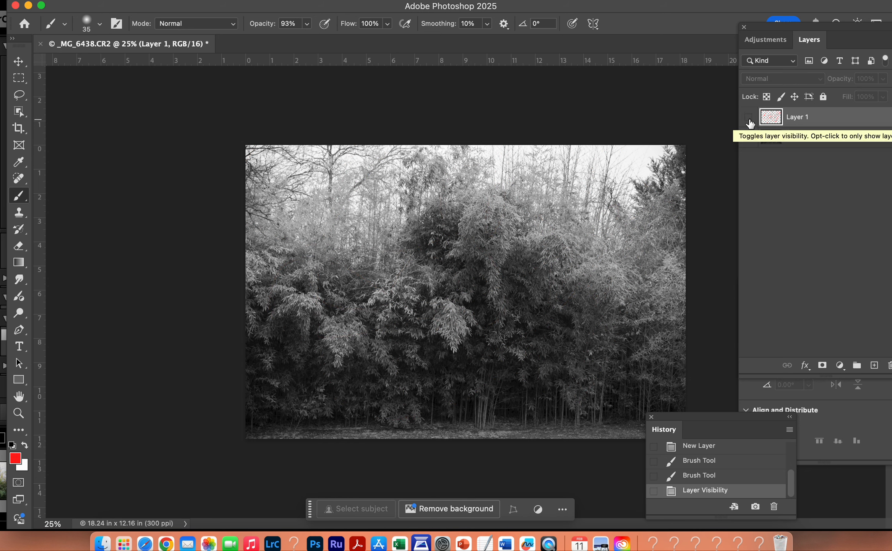
pyautogui.click(749, 119)
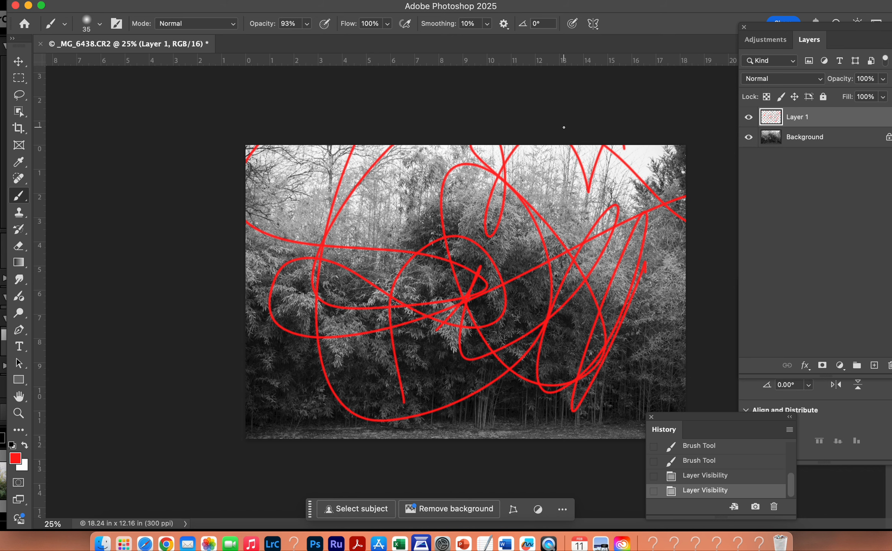
# Create a new guide layout that divides the canvas into 2 columns and 2 rows
pyautogui.click(432, 1)
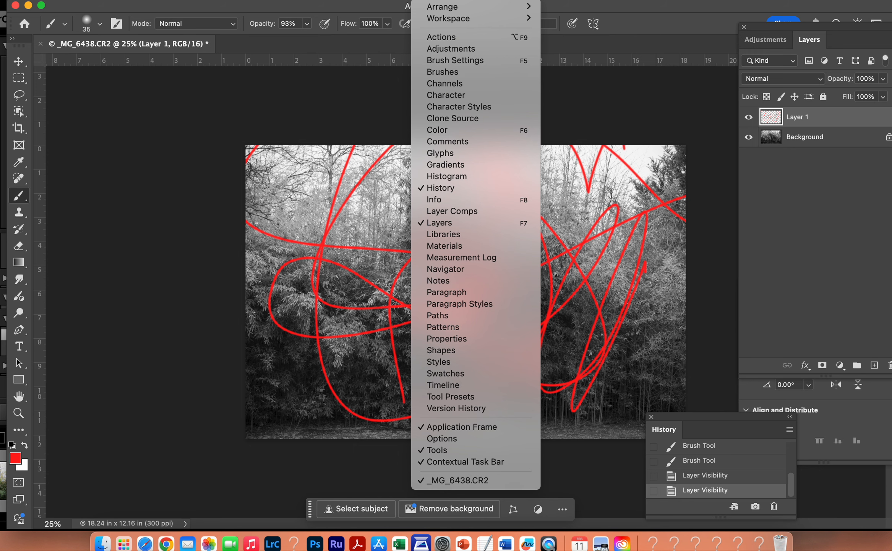
pyautogui.moveTo(254, 0)
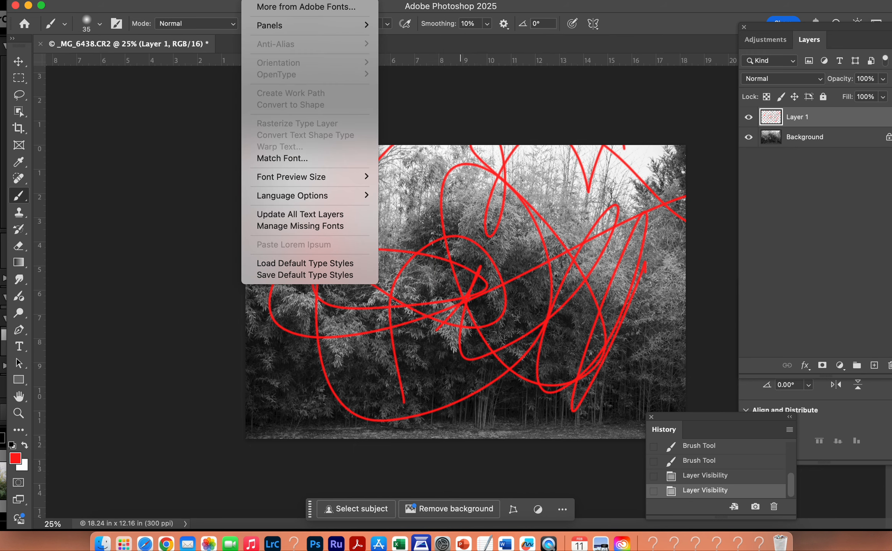
pyautogui.moveTo(218, 1)
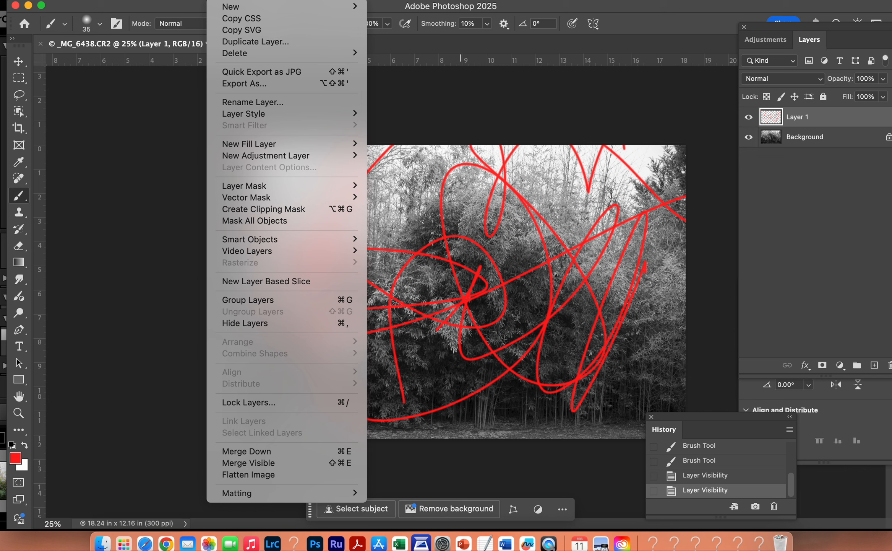
pyautogui.moveTo(285, 0)
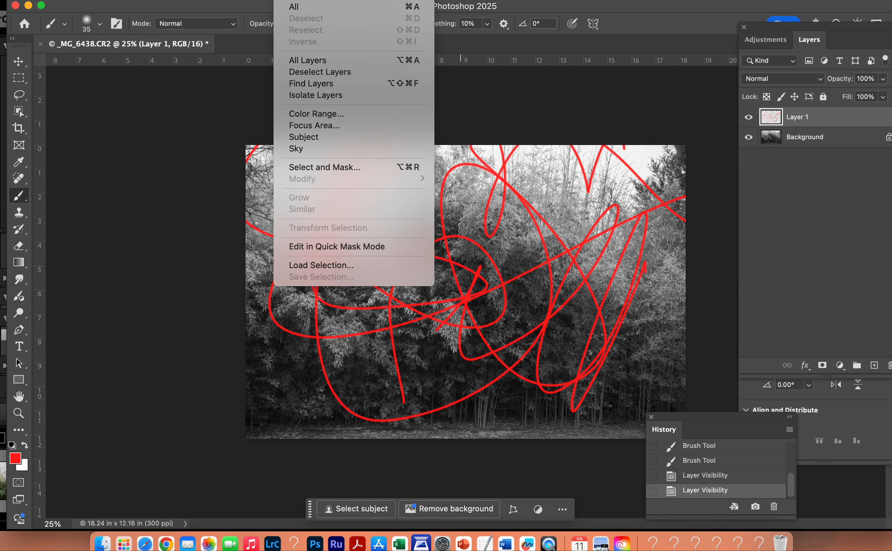
pyautogui.moveTo(323, 0)
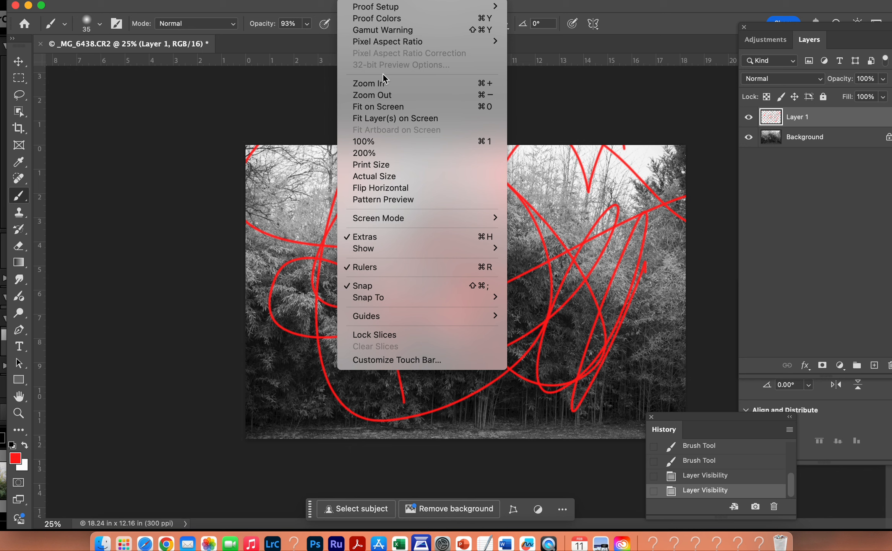
pyautogui.moveTo(401, 319)
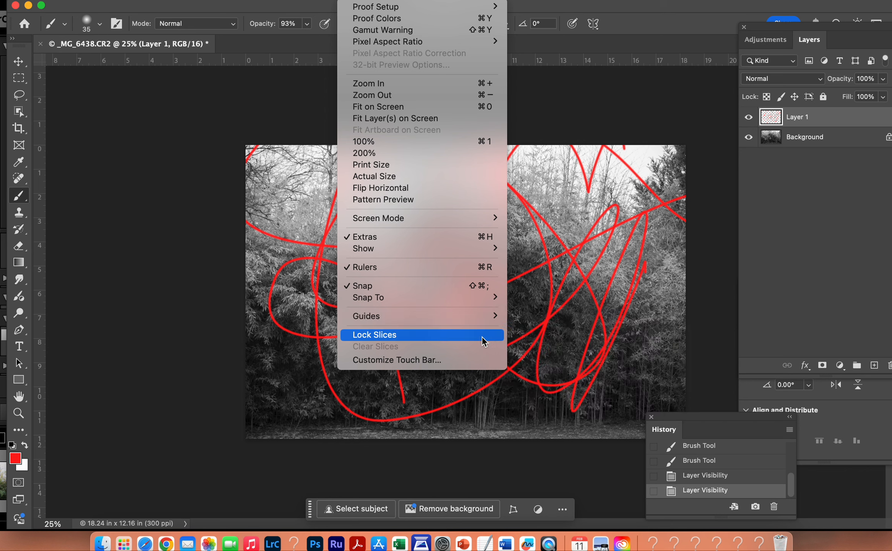
pyautogui.moveTo(491, 316)
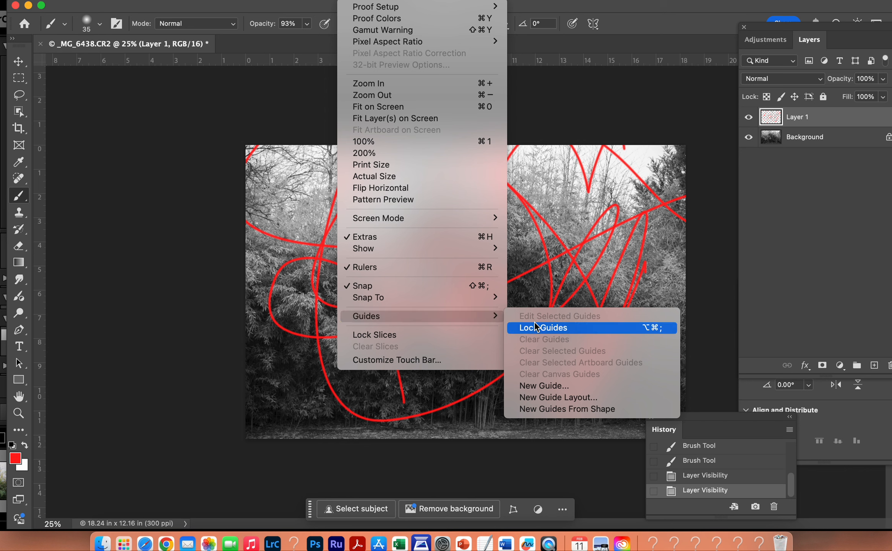
pyautogui.click(561, 396)
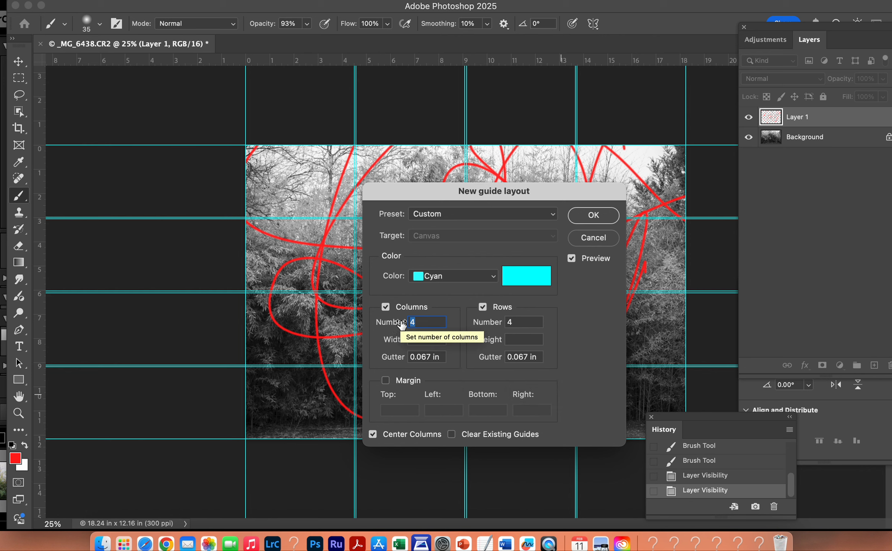
pyautogui.write('2')
pyautogui.click(515, 321)
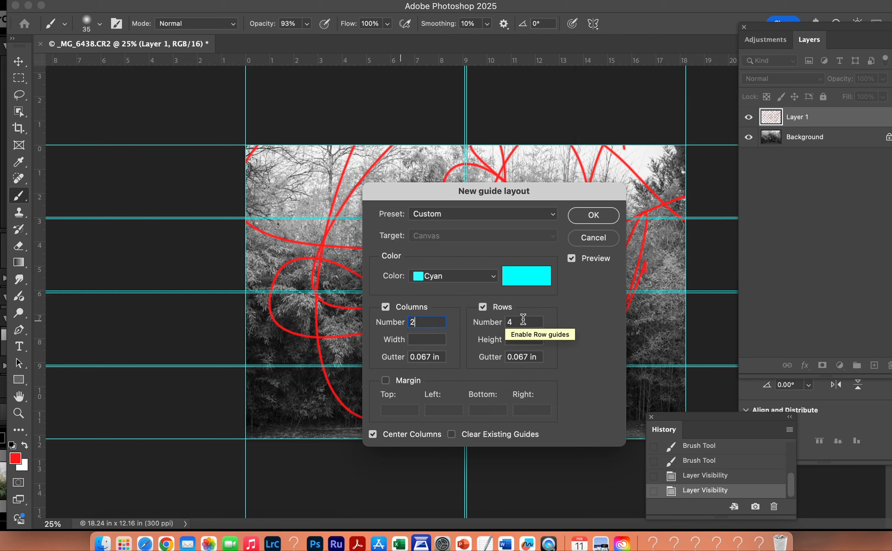
pyautogui.write('2')
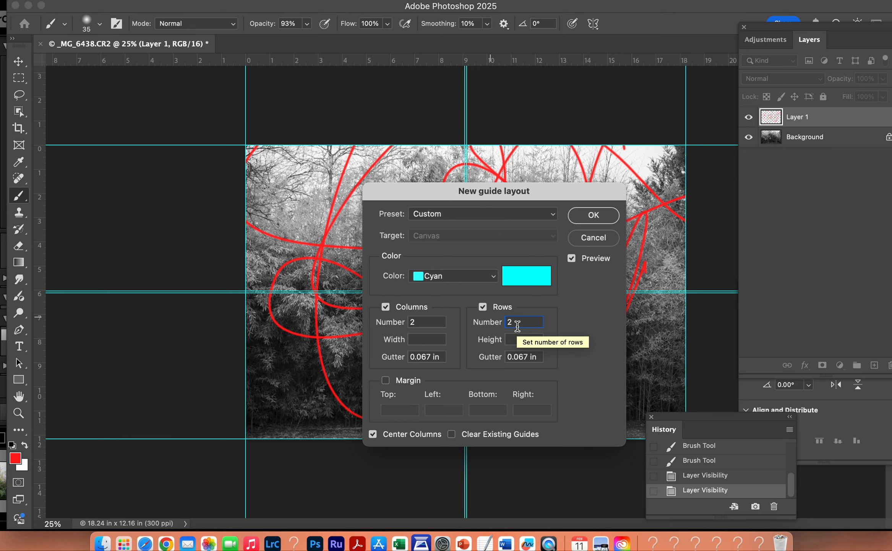
pyautogui.click(602, 215)
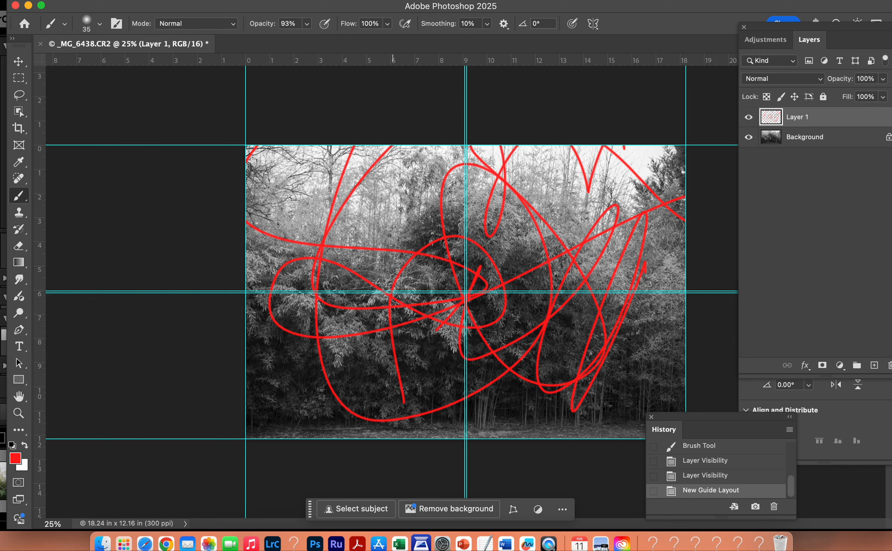
pyautogui.click(350, 1)
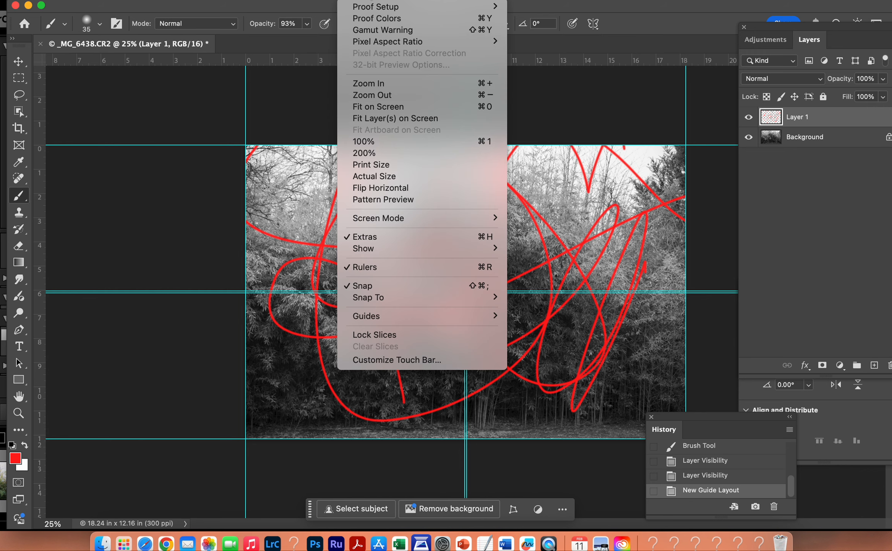
pyautogui.moveTo(414, 320)
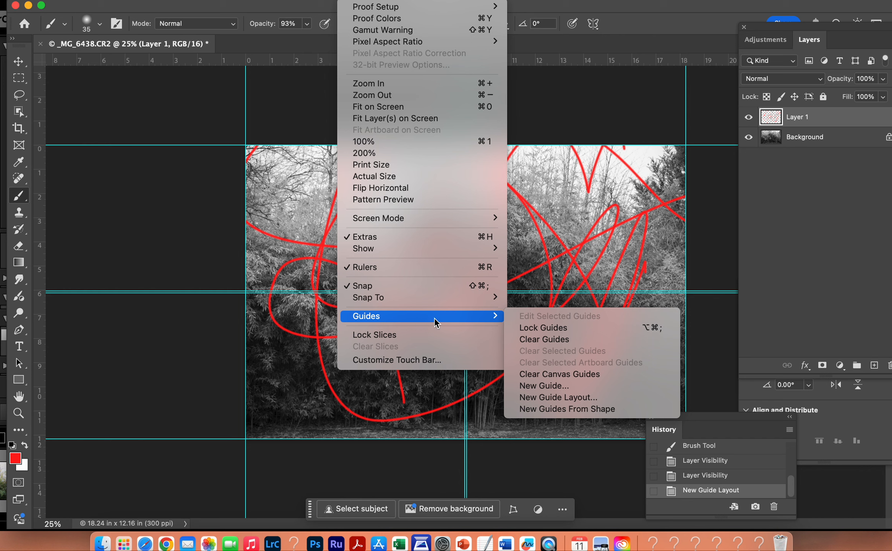
pyautogui.moveTo(444, 295)
pyautogui.click(568, 131)
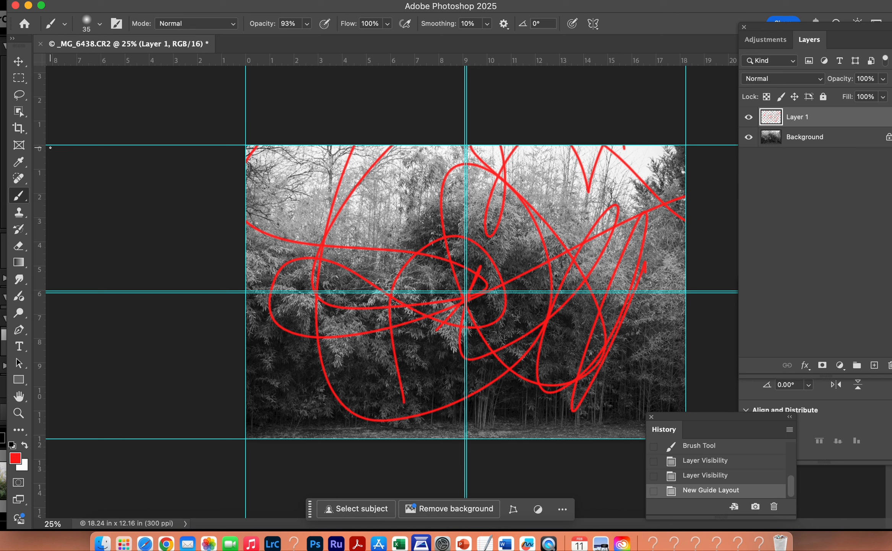
# Select the photo's upper-left quadrant along the guides with the Rectangular Marquee, and paste a merged copy of it as a new layer
pyautogui.click(23, 80)
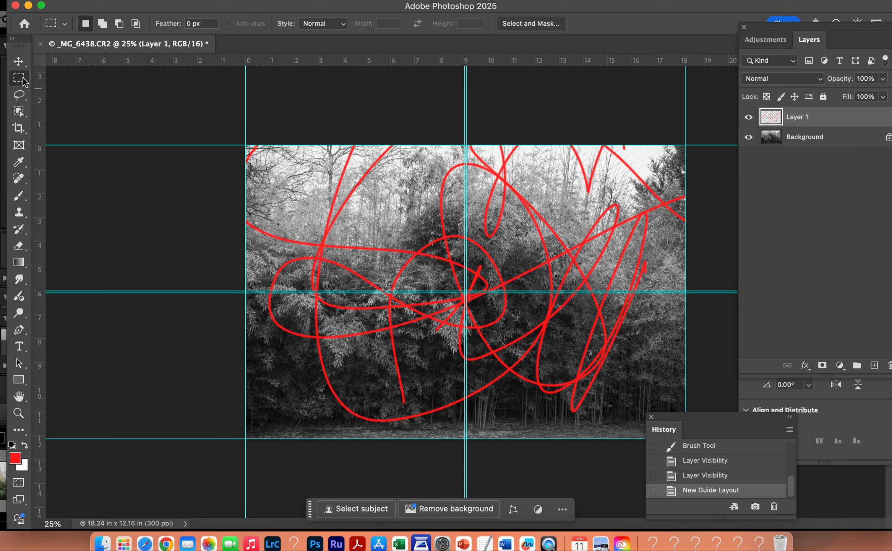
pyautogui.moveTo(246, 145); pyautogui.dragTo(467, 290)
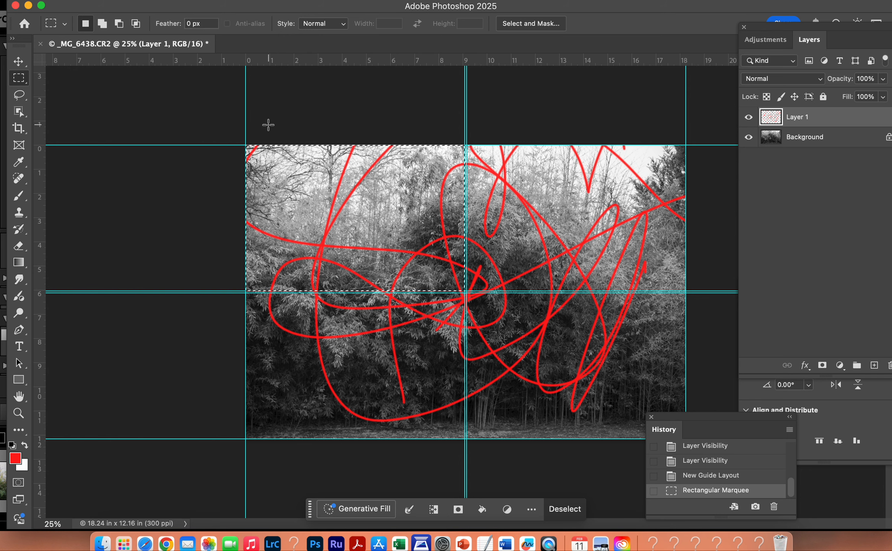
pyautogui.click(155, 1)
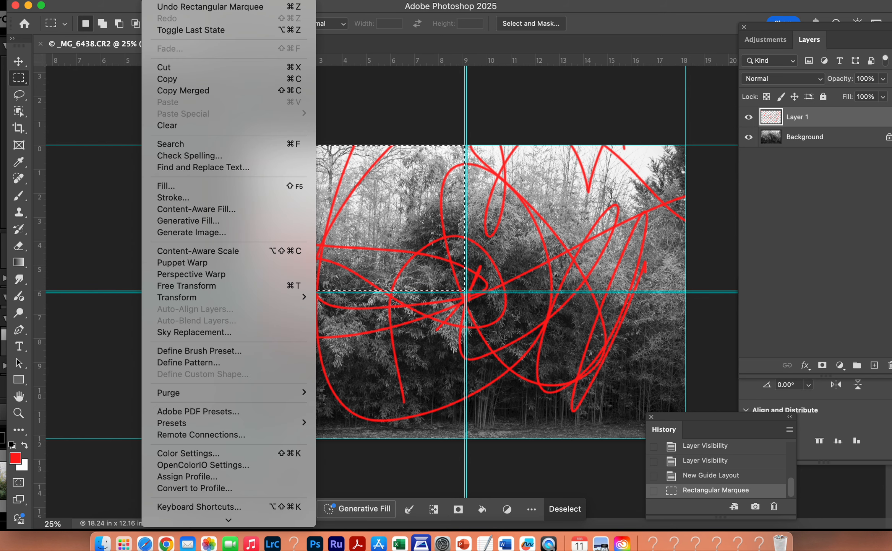
pyautogui.click(183, 94)
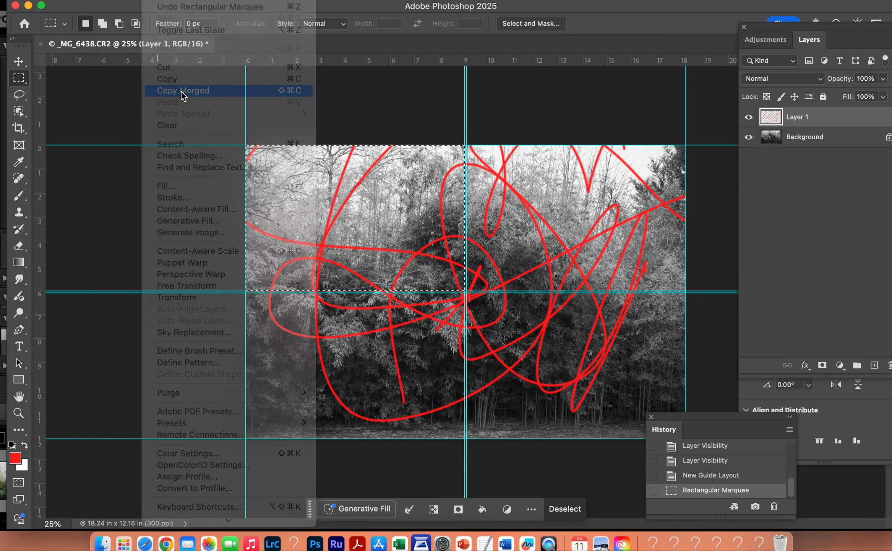
pyautogui.click(157, 0)
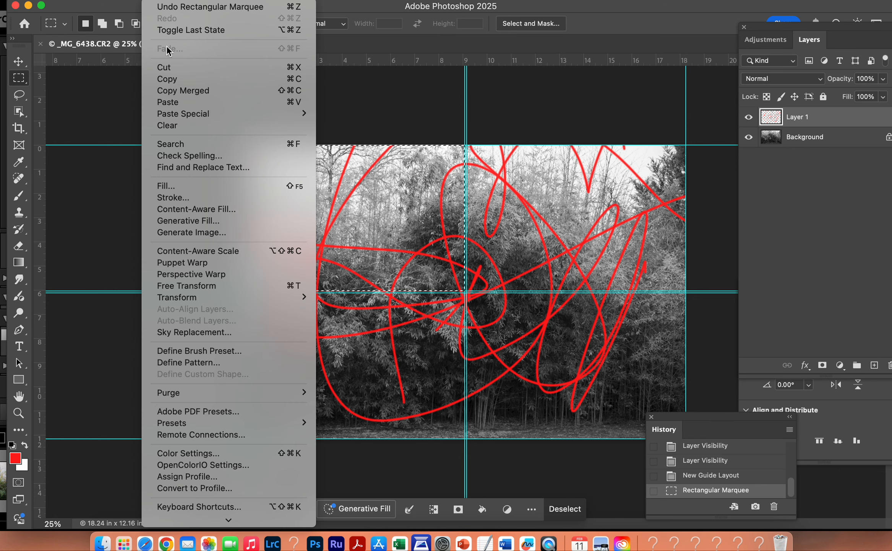
pyautogui.click(173, 101)
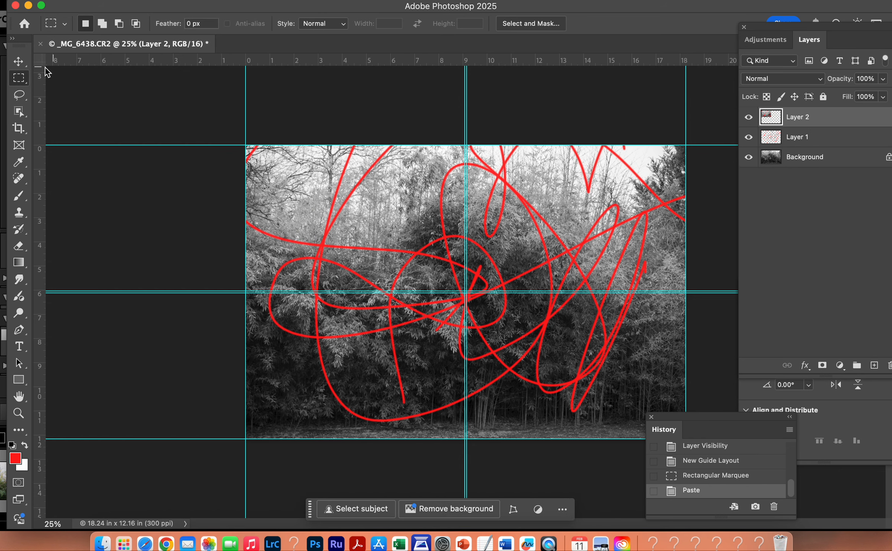
# Move the red-stroke layer about 1.5 in right and 1.2 in down, and shift the pasted quadrant layer about 2 in right
pyautogui.click(18, 61)
pyautogui.moveTo(597, 244)
pyautogui.mouseDown()
pyautogui.moveTo(523, 306)
pyautogui.moveTo(545, 233)
pyautogui.moveTo(657, 176)
pyautogui.moveTo(663, 299)
pyautogui.moveTo(626, 282)
pyautogui.moveTo(628, 219)
pyautogui.moveTo(630, 266)
pyautogui.mouseUp()
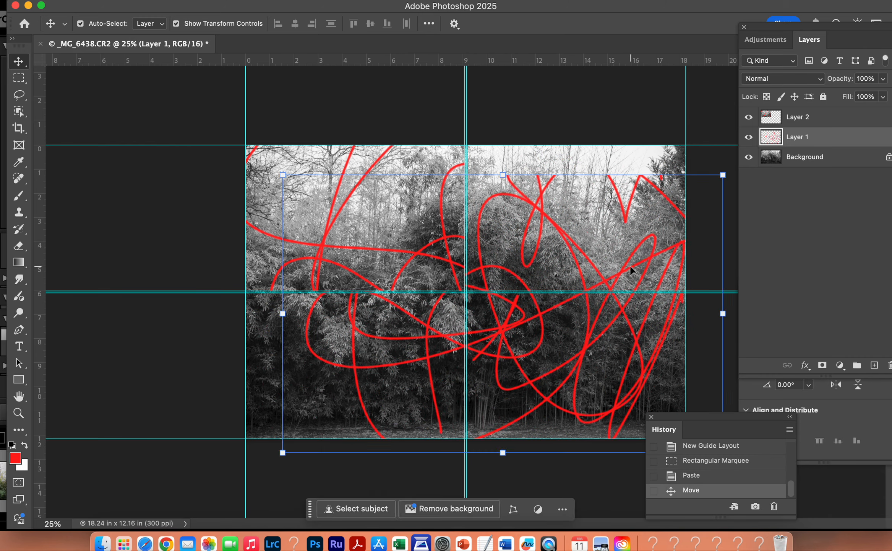
pyautogui.moveTo(406, 204); pyautogui.dragTo(461, 207)
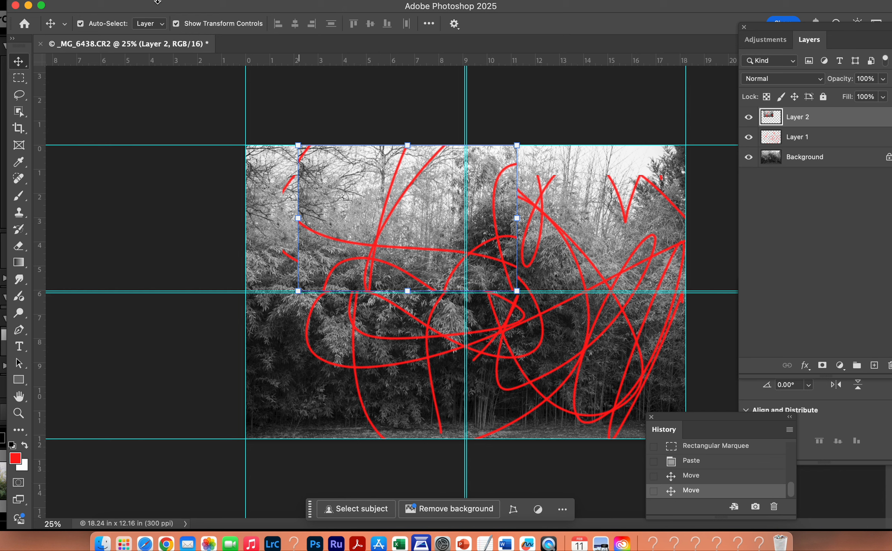
# Save the layered image as _MG_6438-Edit.tif in the 2015-04-01 folder, with no image compression and RLE layer compression
pyautogui.click(132, 0)
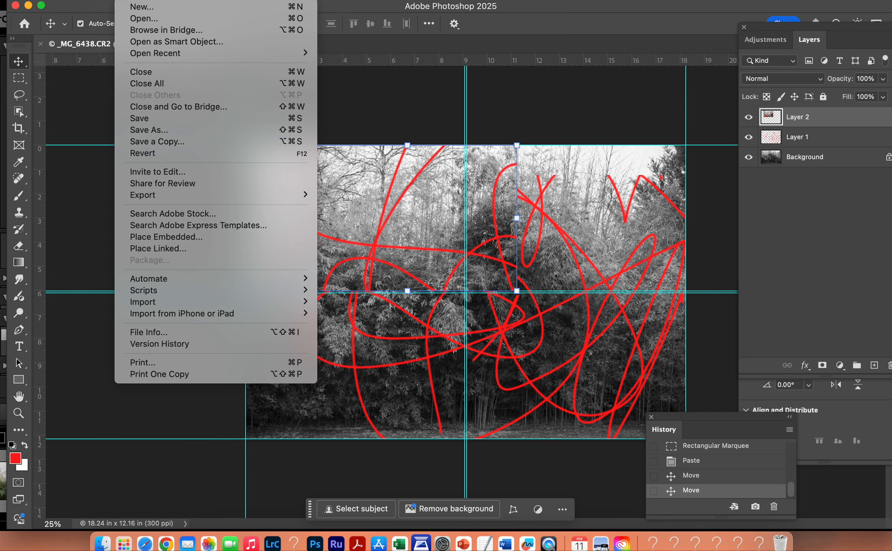
pyautogui.click(132, 1)
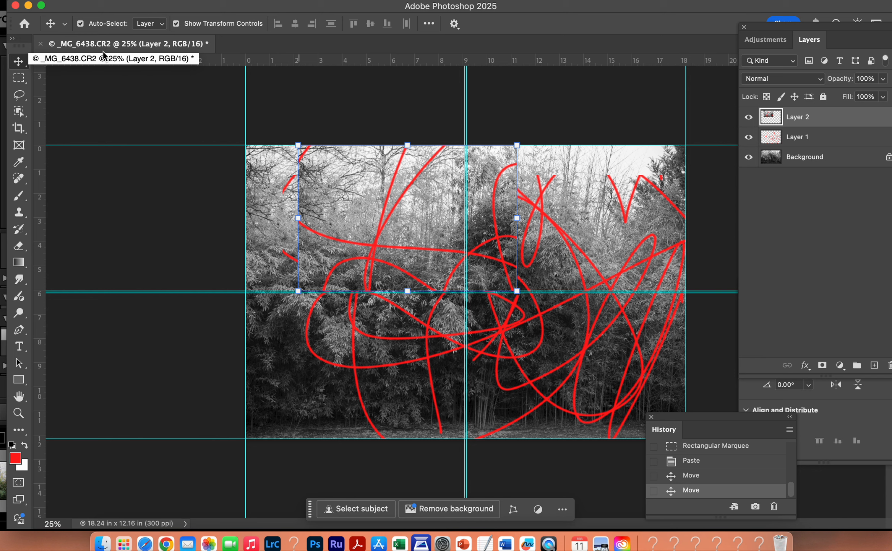
pyautogui.click(132, 1)
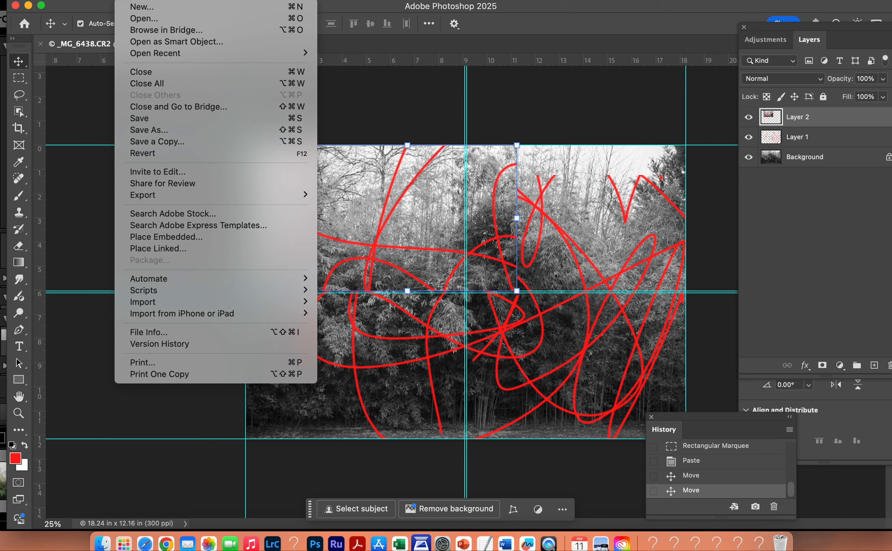
pyautogui.click(176, 130)
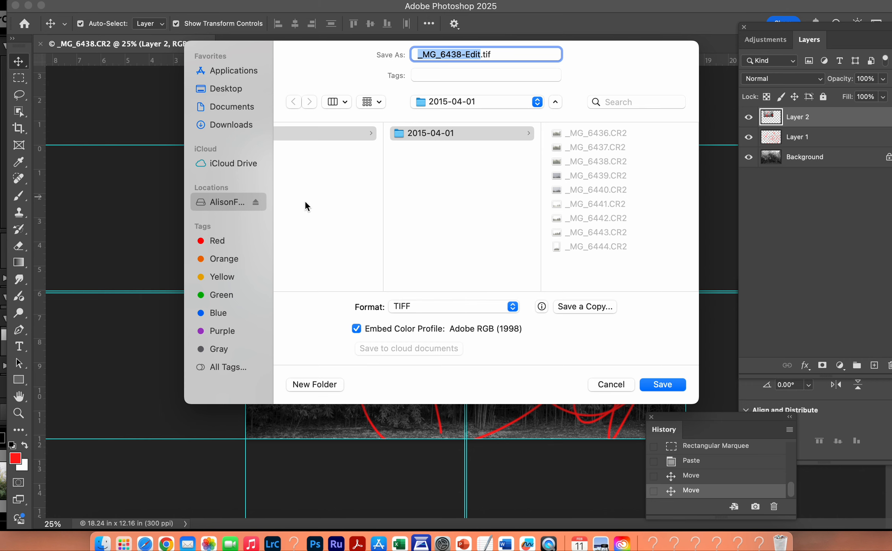
pyautogui.click(669, 384)
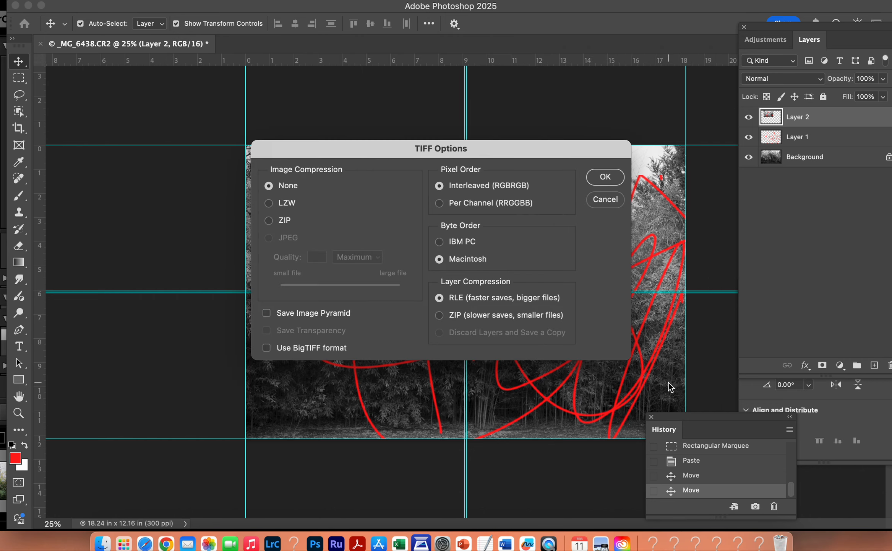
pyautogui.click(606, 177)
pyautogui.click(461, 200)
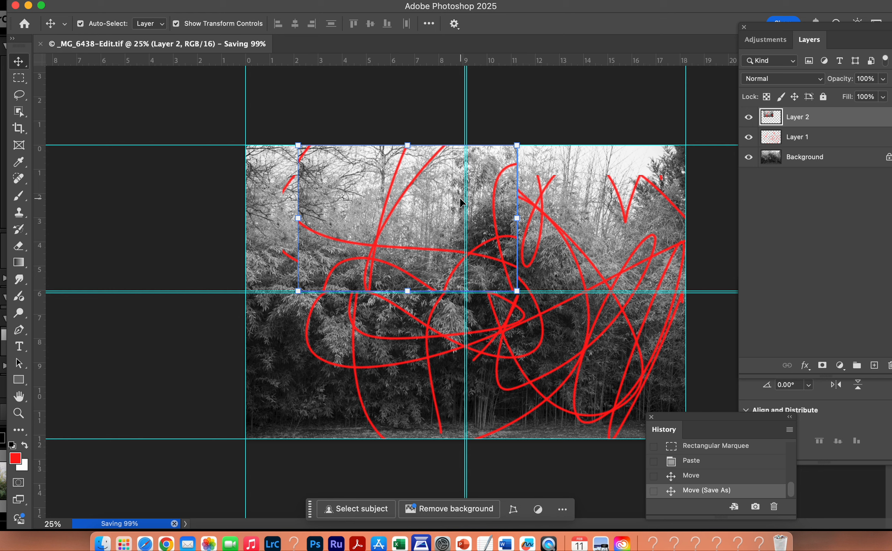
# Quit Photoshop and switch to Lightroom Classic
pyautogui.click(19, 1)
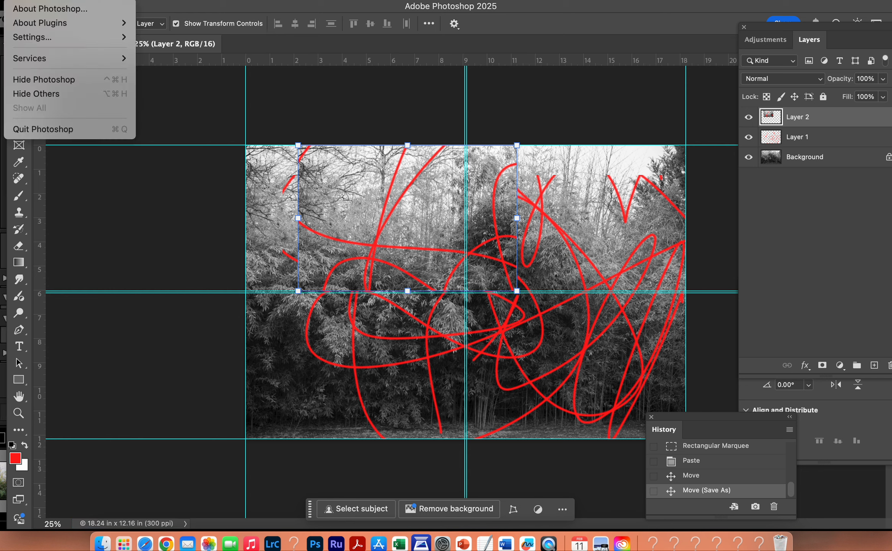
pyautogui.click(81, 125)
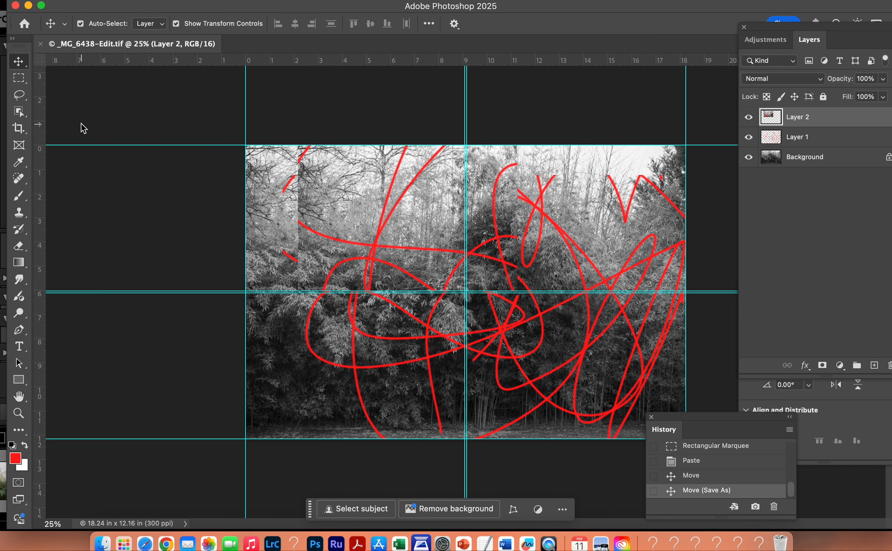
pyautogui.press('super+Tab')
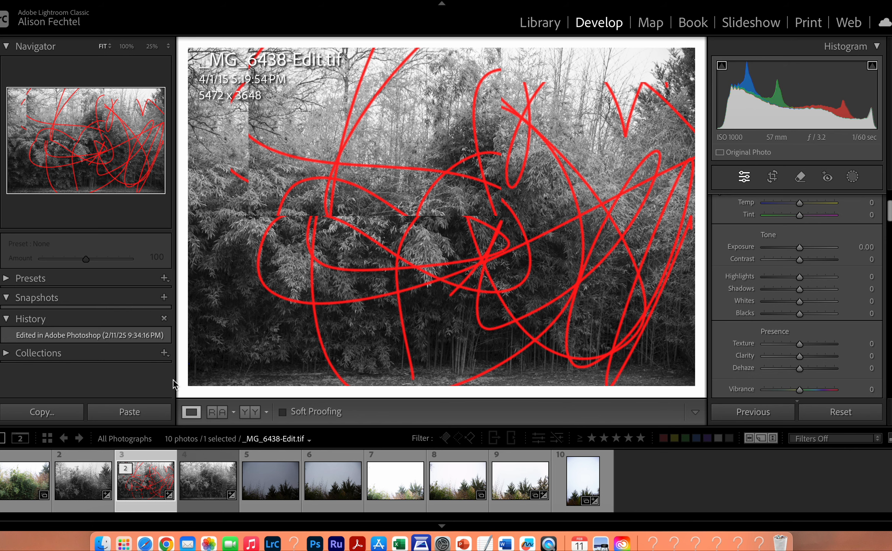
# View _MG_6437.CR2 and the Photoshop-edited _MG_6438-Edit.tif in turn in the Develop module
pyautogui.click(87, 473)
pyautogui.click(147, 474)
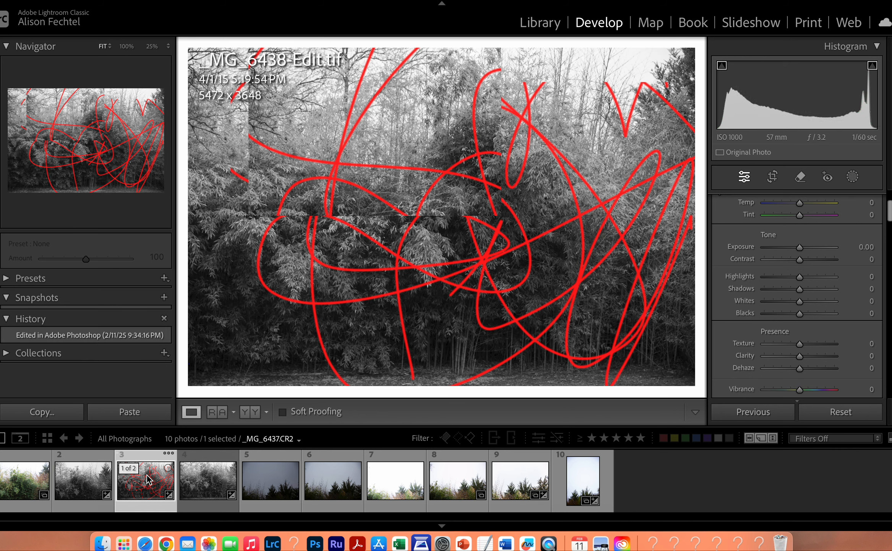
pyautogui.click(80, 481)
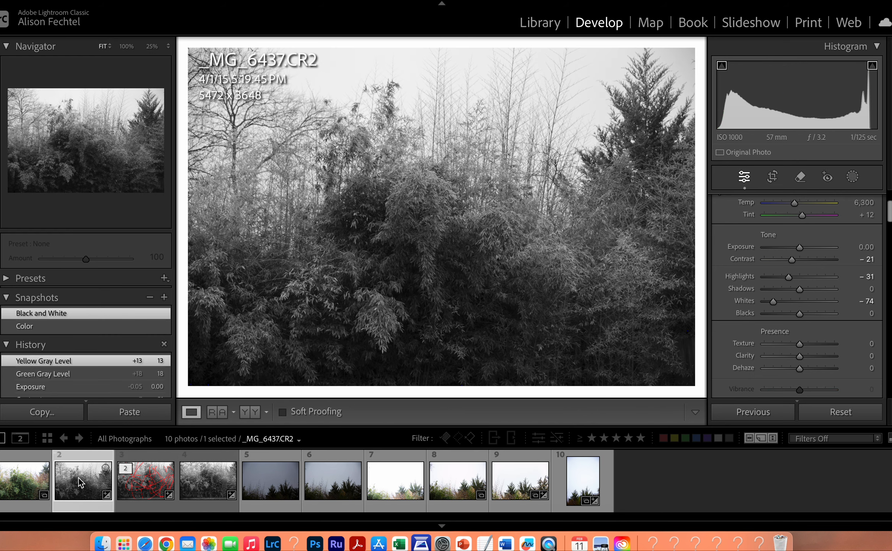
pyautogui.click(127, 483)
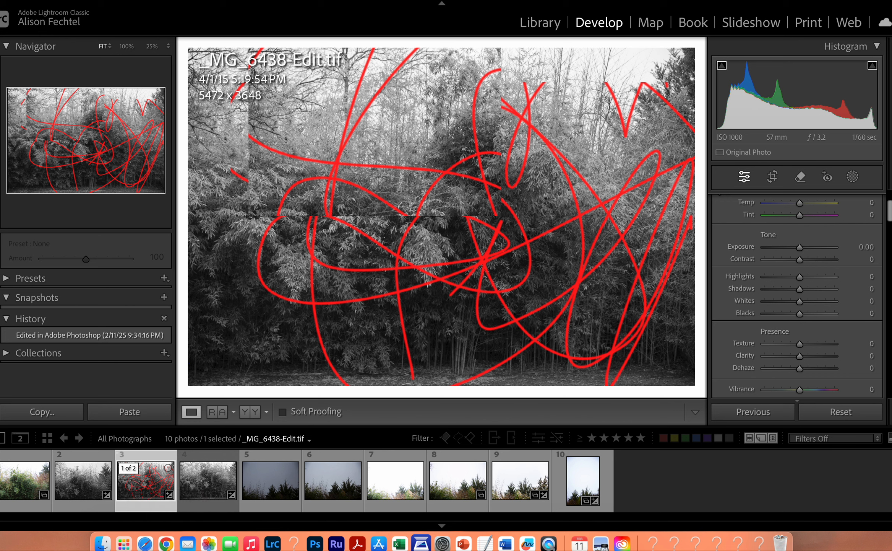
# Quit Lightroom Classic and return to the desktop
pyautogui.click(38, 0)
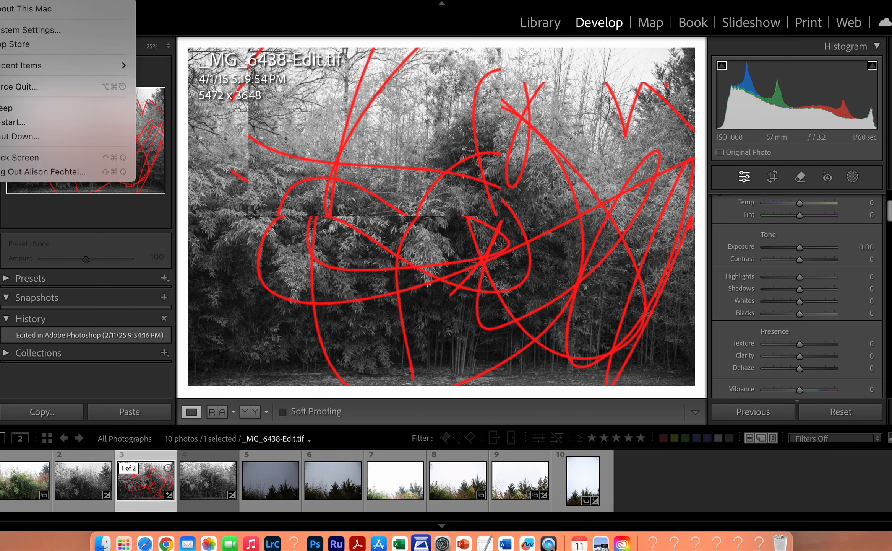
pyautogui.click(65, 114)
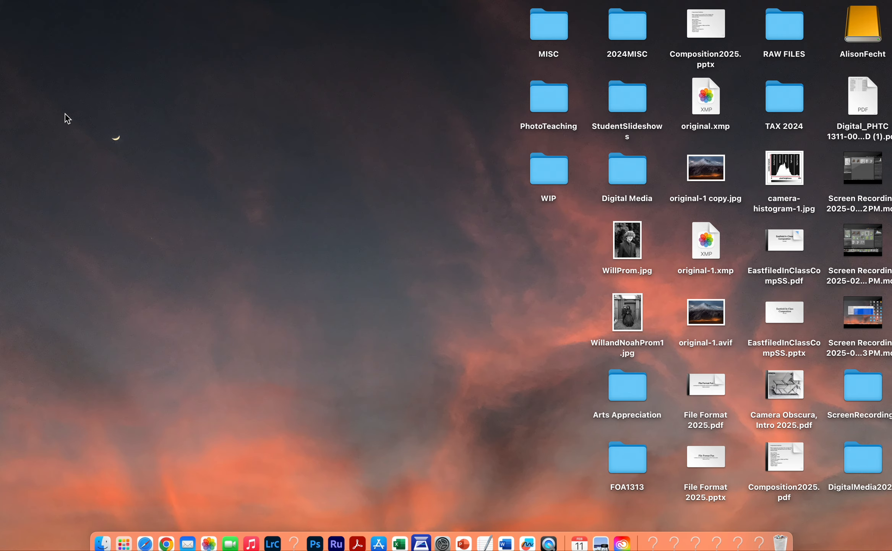